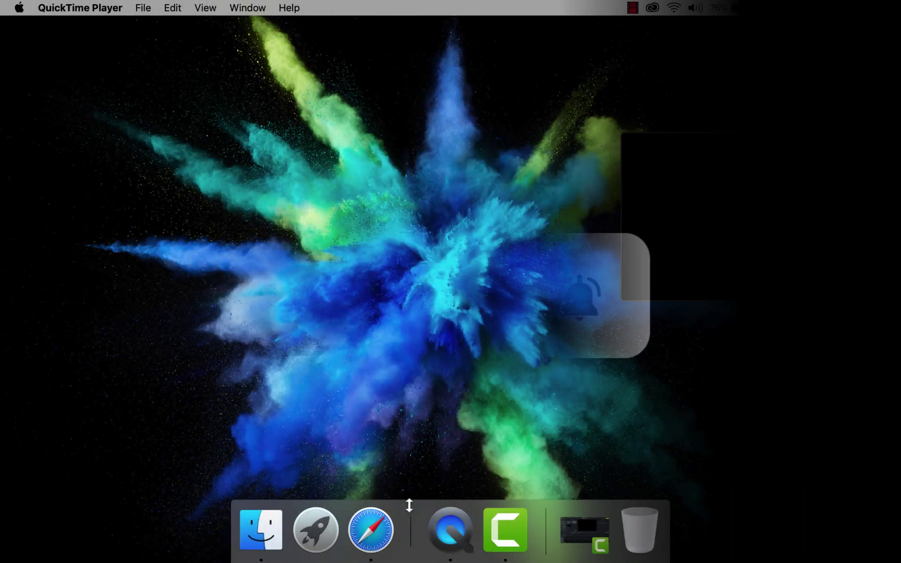
Step: Sign in to AWS Educate in Safari and show the account page with $104.07 remaining credits
click(381, 530)
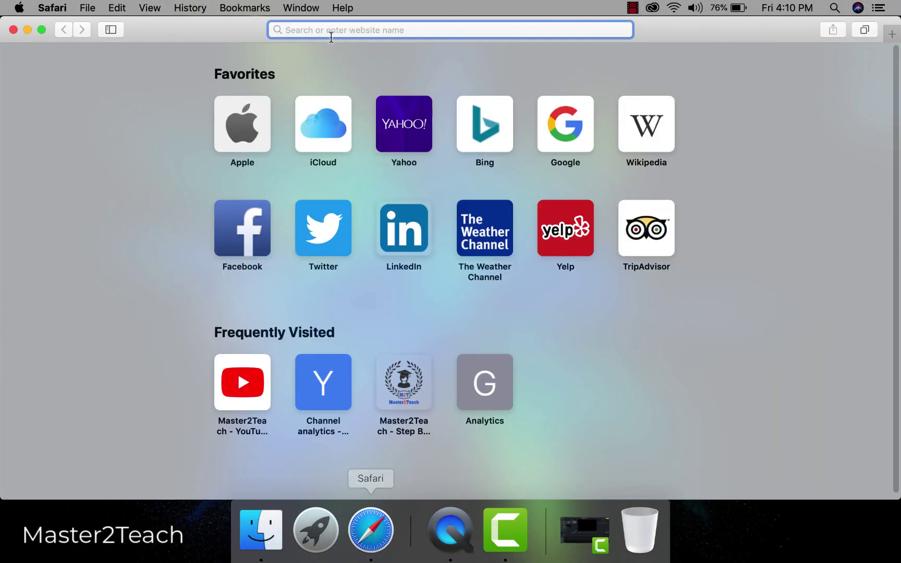
text(aws education)
key(Return)
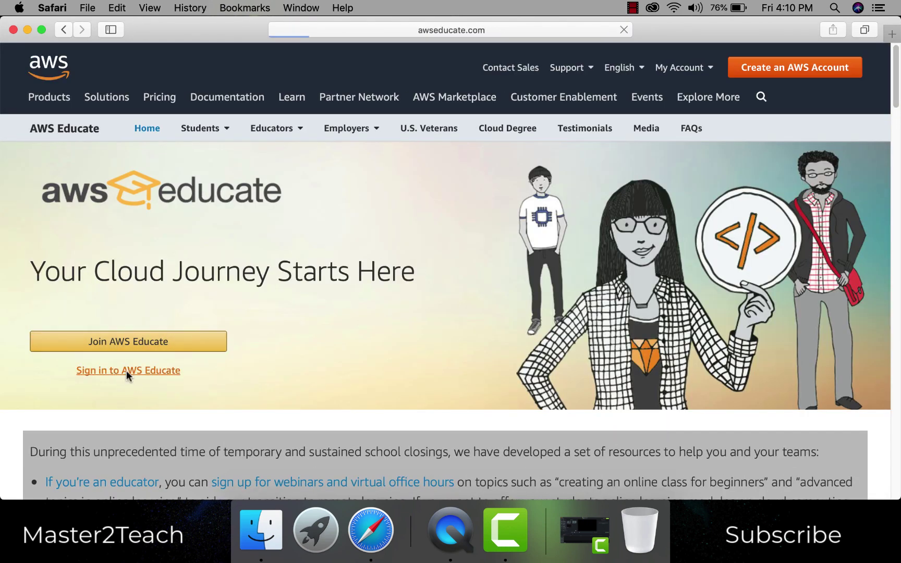
key(Tab)
text(••••••••••••••)
click(525, 376)
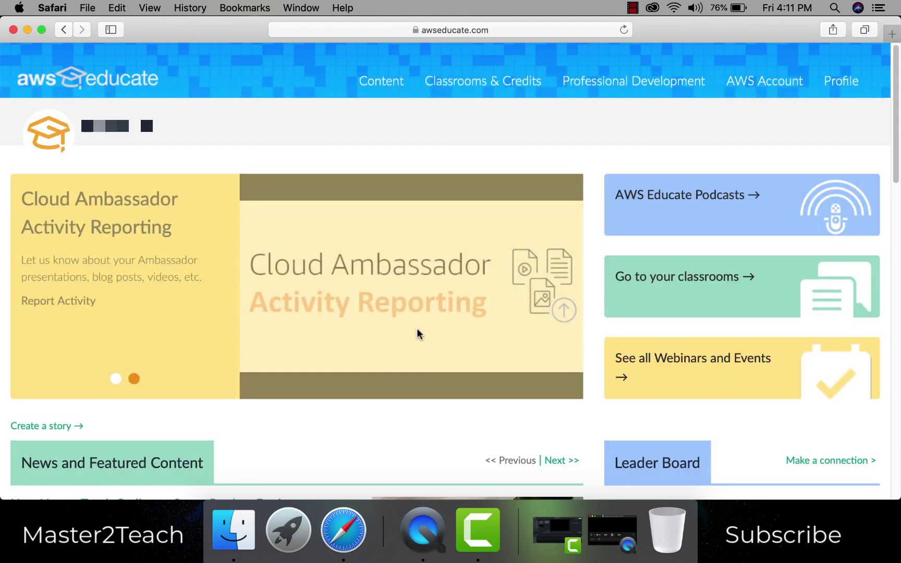
click(757, 83)
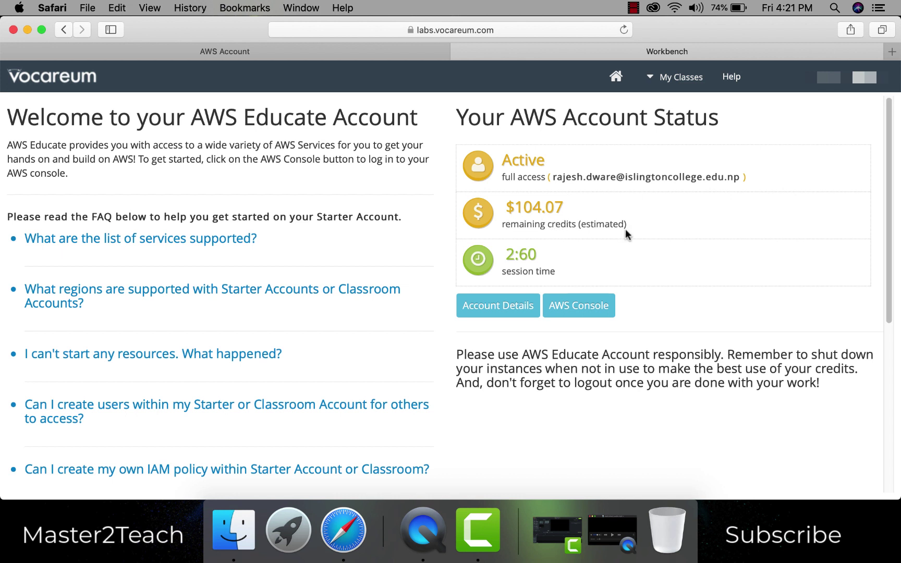
Step: Launch the AWS Management Console from Vocareum, allowing the blocked pop-up window
click(581, 312)
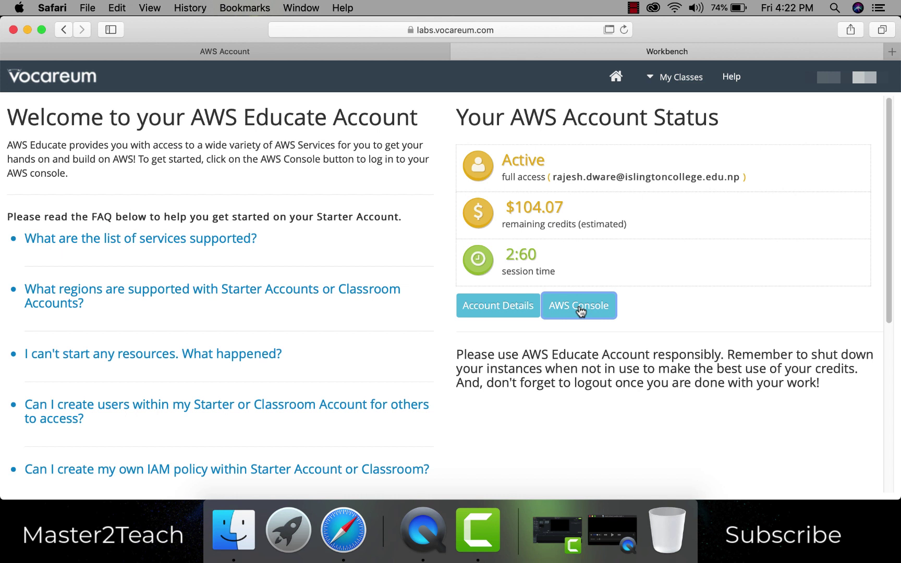
click(581, 313)
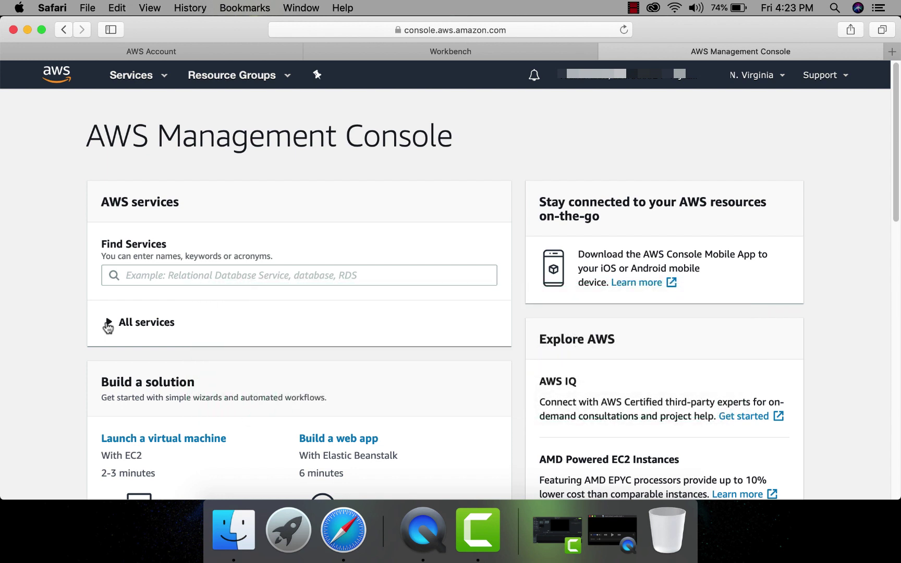
Step: Expand All services and open the S3 console, which lists no buckets yet
click(108, 324)
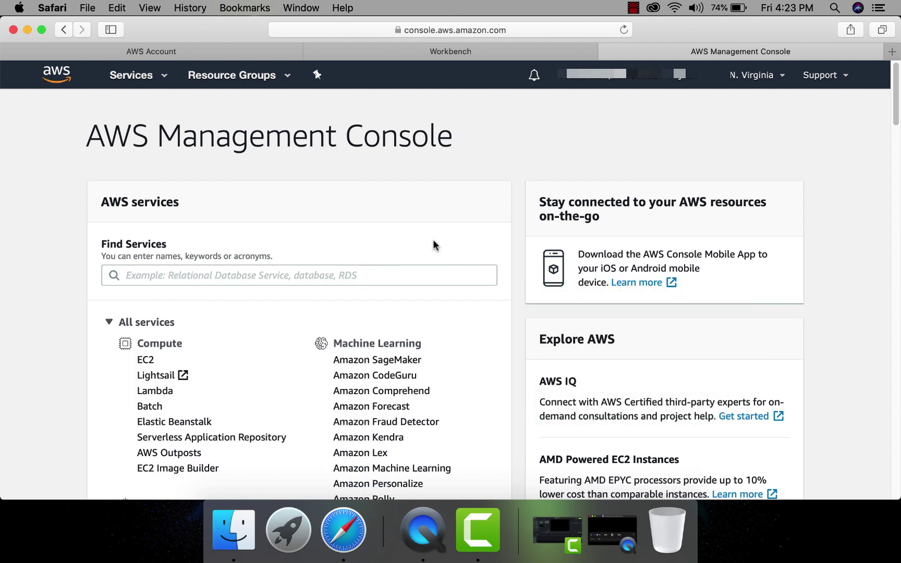
scroll(433, 245, down, 1)
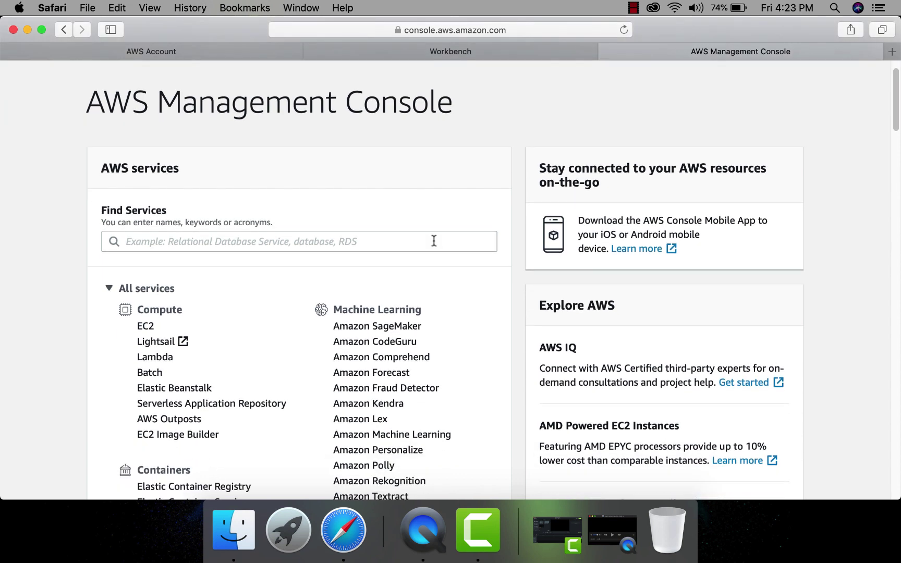
scroll(433, 245, down, 5)
scroll(433, 243, up, 5)
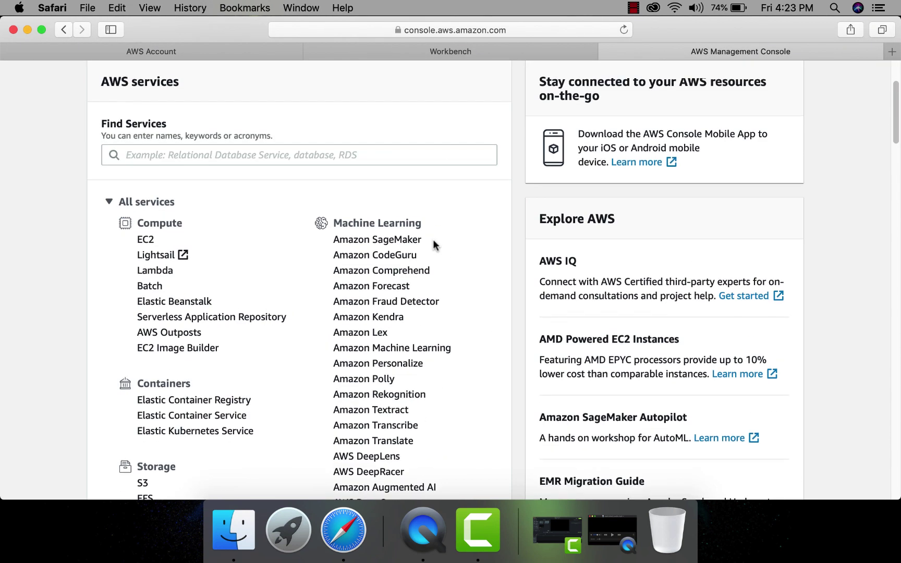
scroll(432, 244, up, 3)
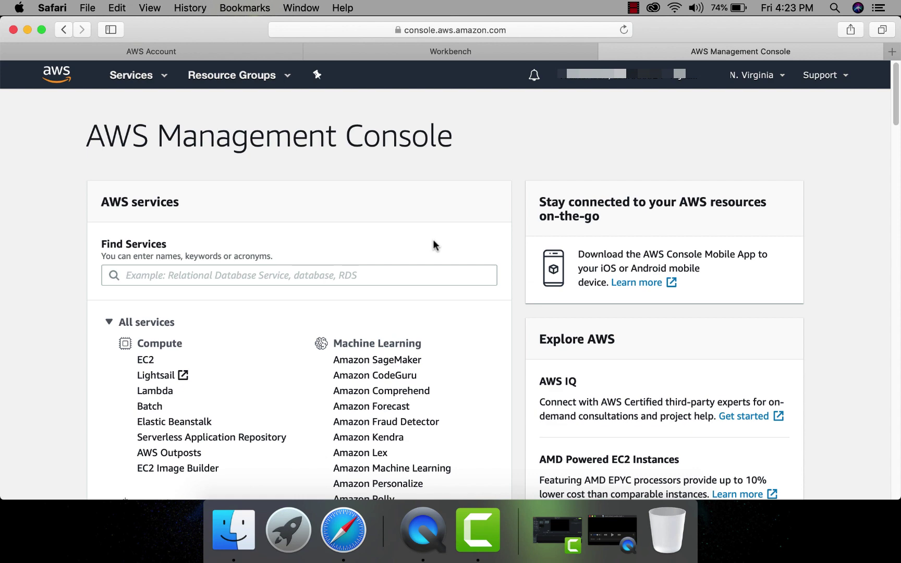
scroll(433, 245, down, 6)
scroll(432, 245, down, 3)
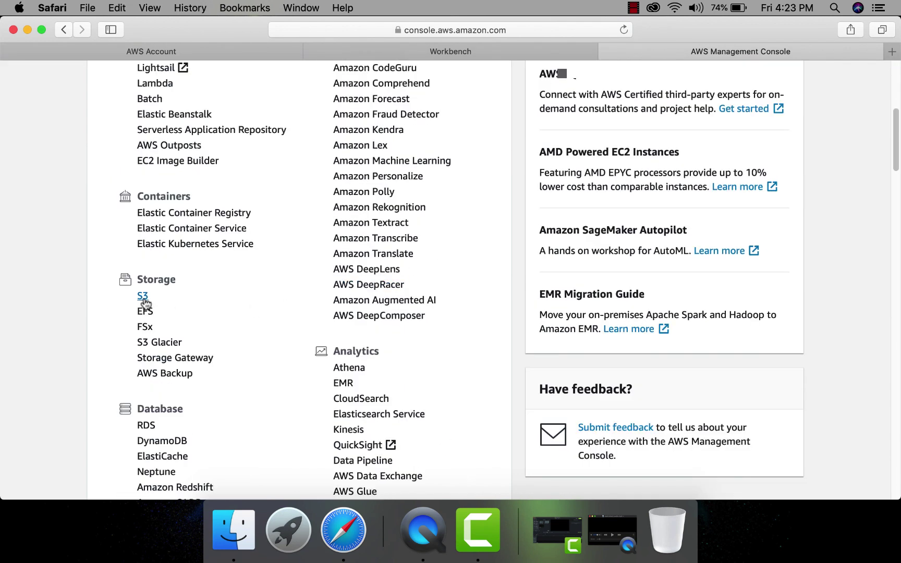
click(141, 296)
click(749, 543)
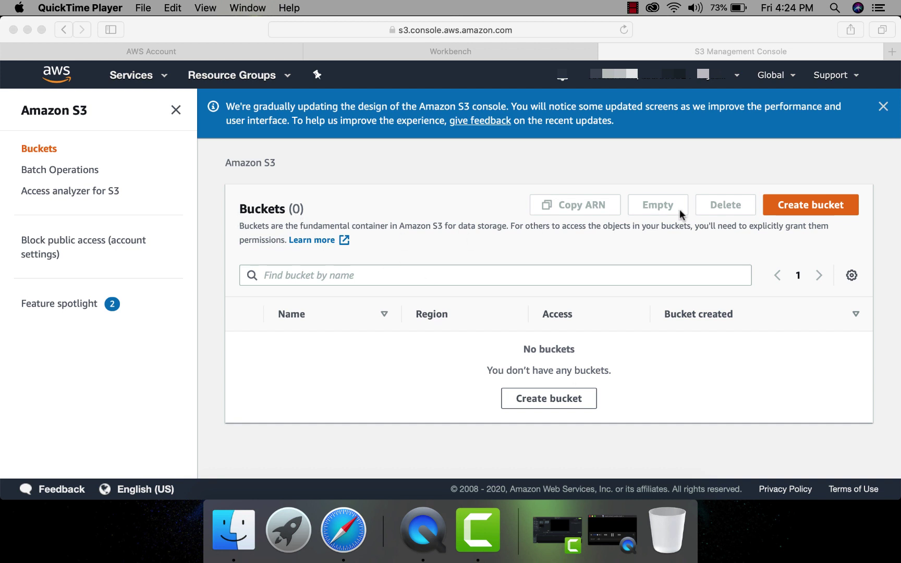
Step: Start a new bucket and try the name mybucket, which is rejected, then clear it
click(805, 204)
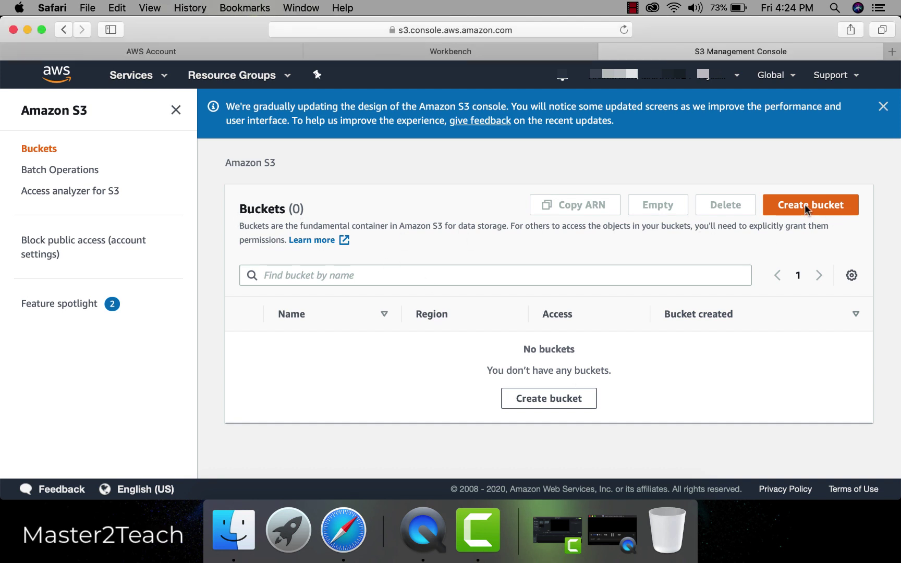
click(805, 203)
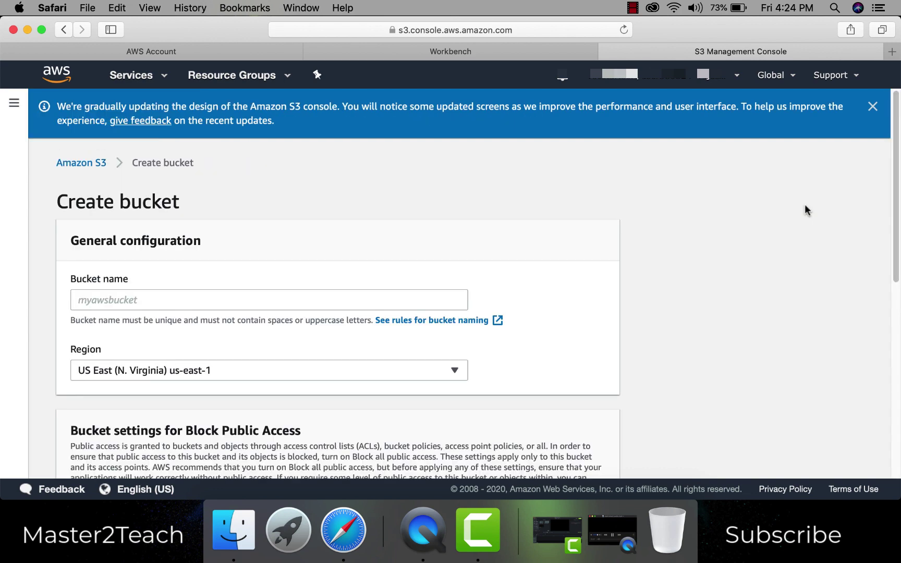
scroll(356, 267, down, 1)
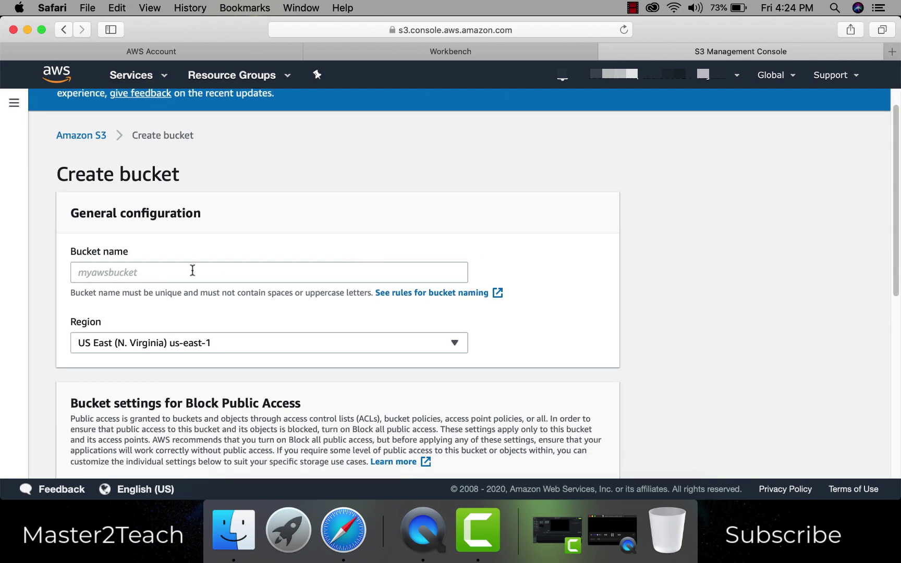
click(155, 273)
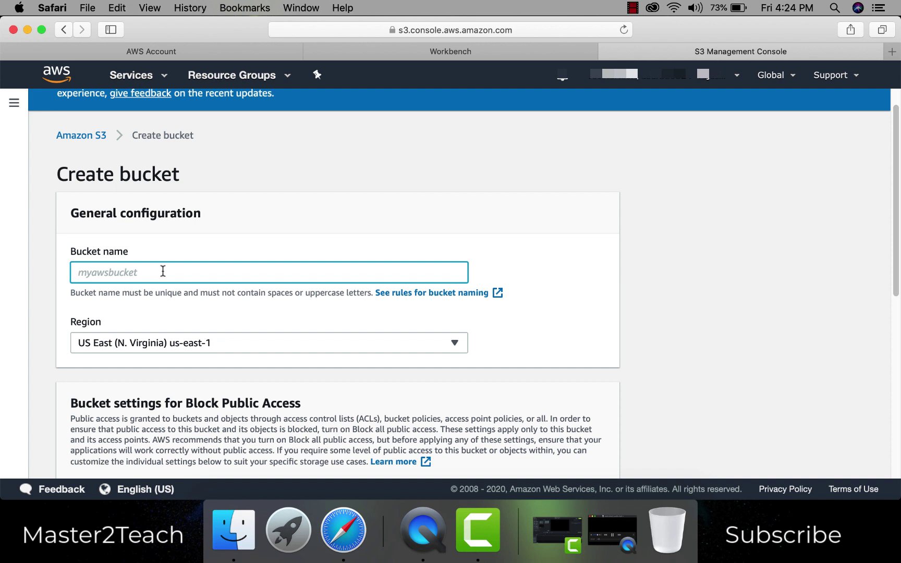
text(mybucket)
scroll(432, 318, down, 1)
scroll(432, 319, down, 5)
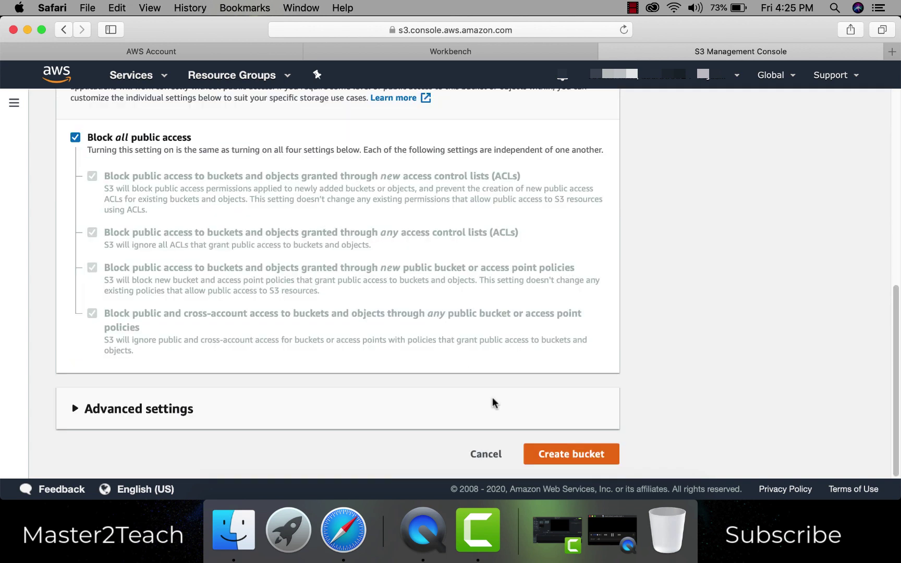
click(546, 459)
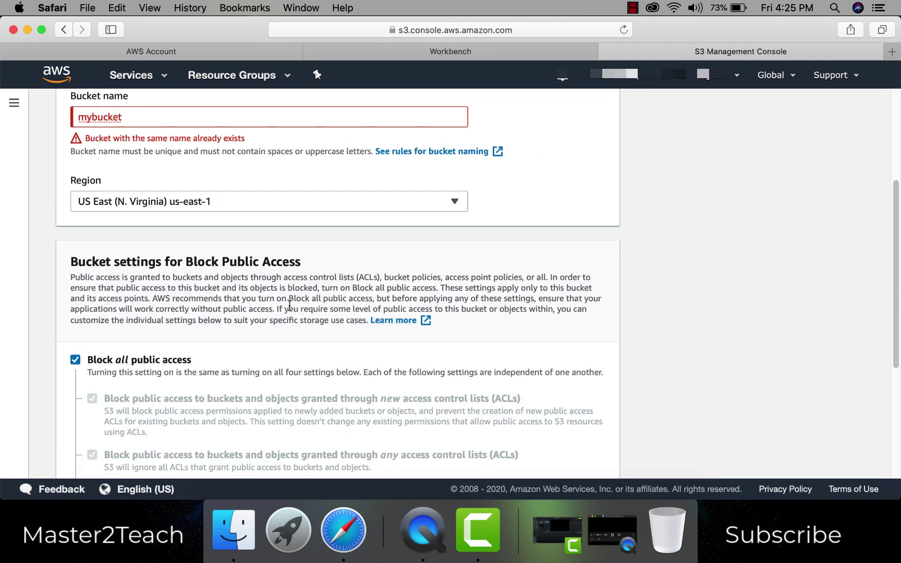
scroll(291, 306, up, 5)
drag(142, 301, 55, 302)
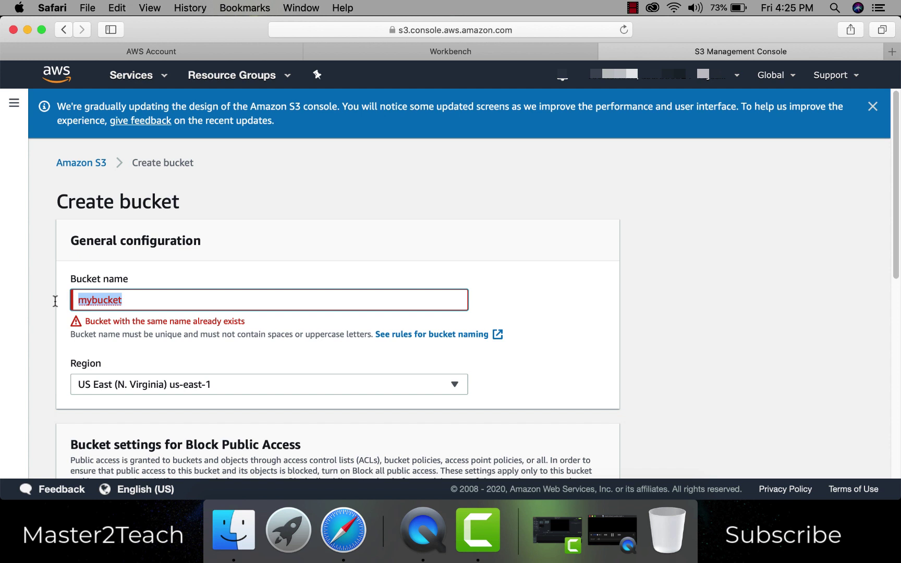
key(BackSpace)
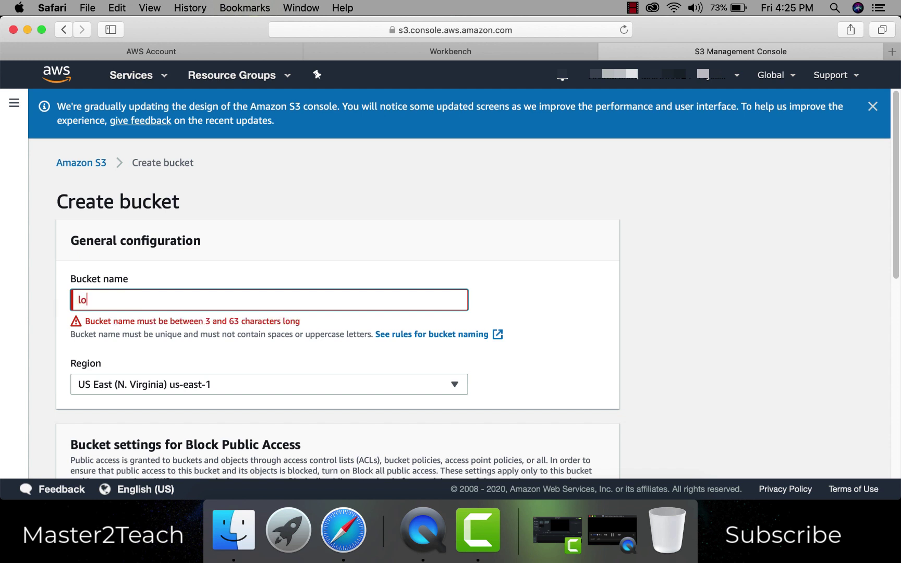
text(lokanthali.com)
Step: Create bucket lokanthali.com in US East (N. Virginia) with Block all public access off and the acknowledgement ticked
click(169, 371)
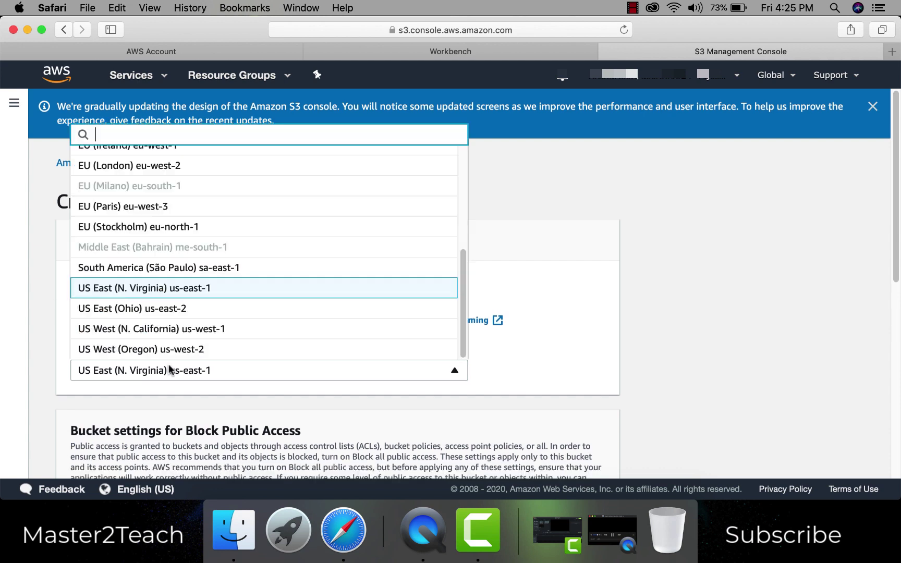
click(169, 370)
scroll(238, 365, down, 3)
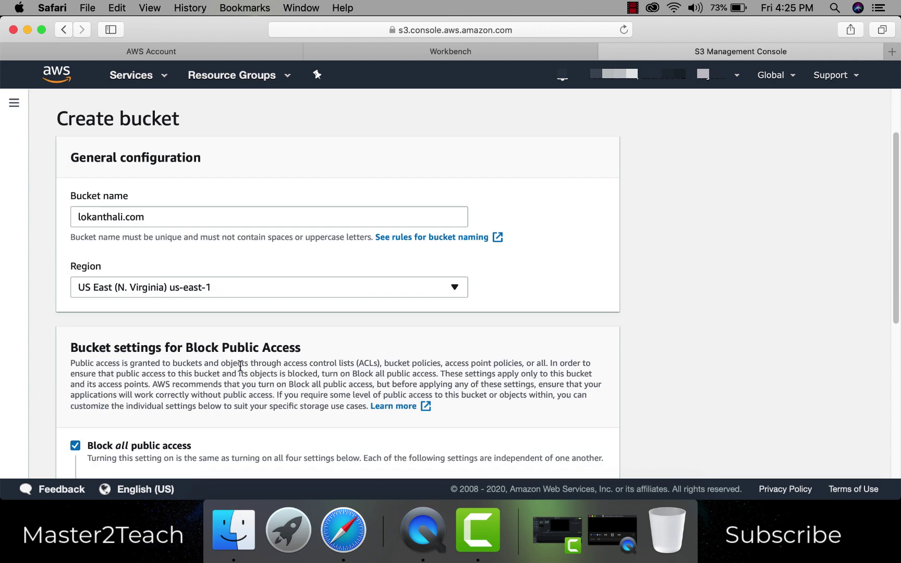
scroll(238, 363, down, 3)
scroll(235, 358, down, 4)
scroll(233, 358, down, 1)
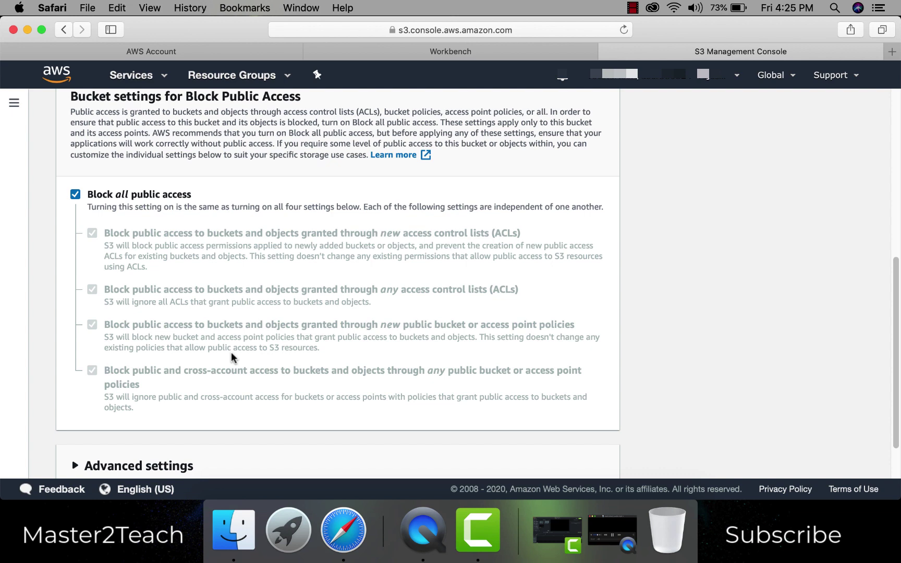
click(75, 195)
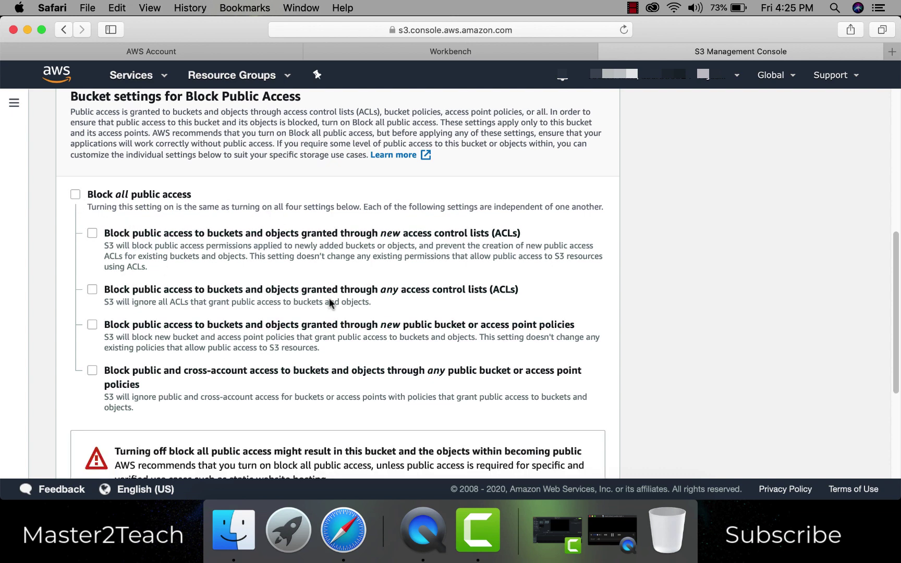
scroll(329, 298, down, 1)
scroll(329, 303, down, 1)
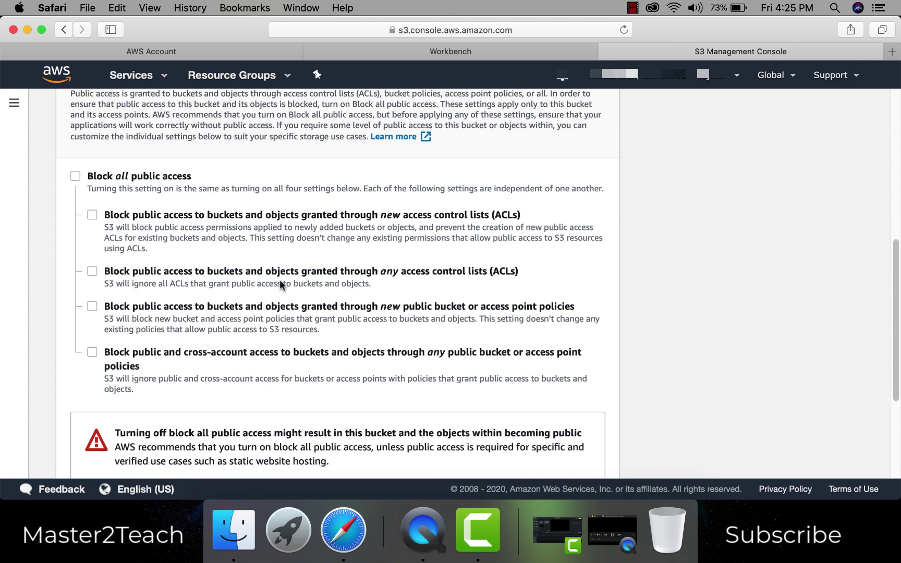
scroll(275, 336, down, 2)
scroll(275, 335, down, 3)
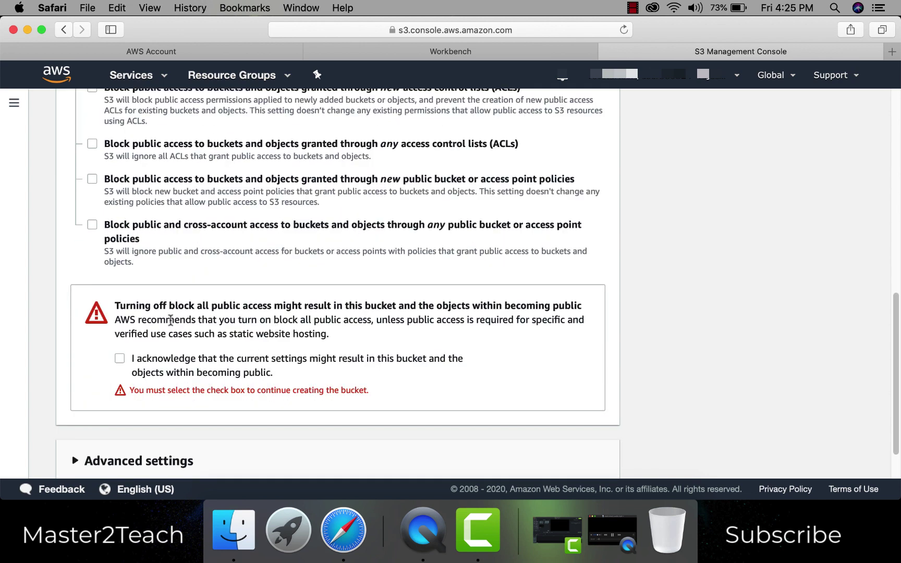
click(119, 360)
scroll(303, 364, down, 1)
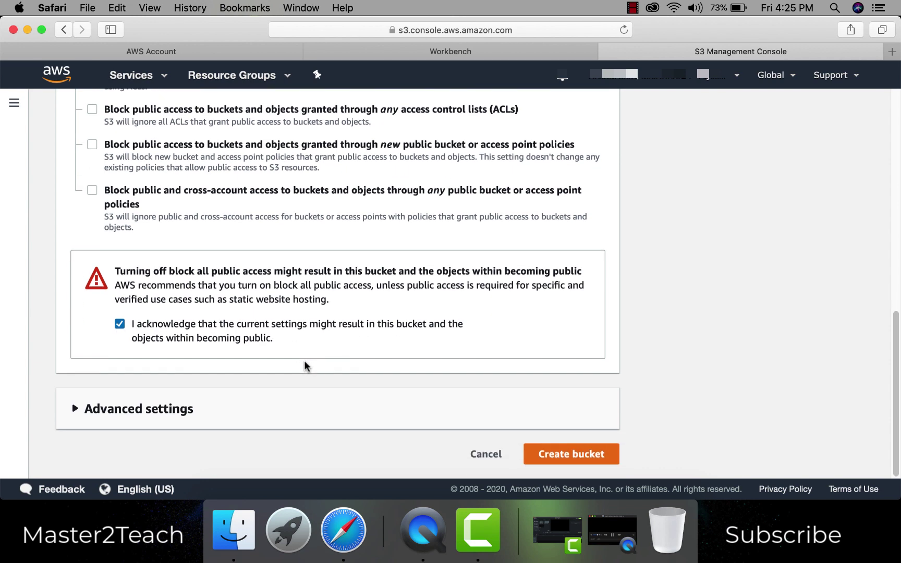
click(591, 461)
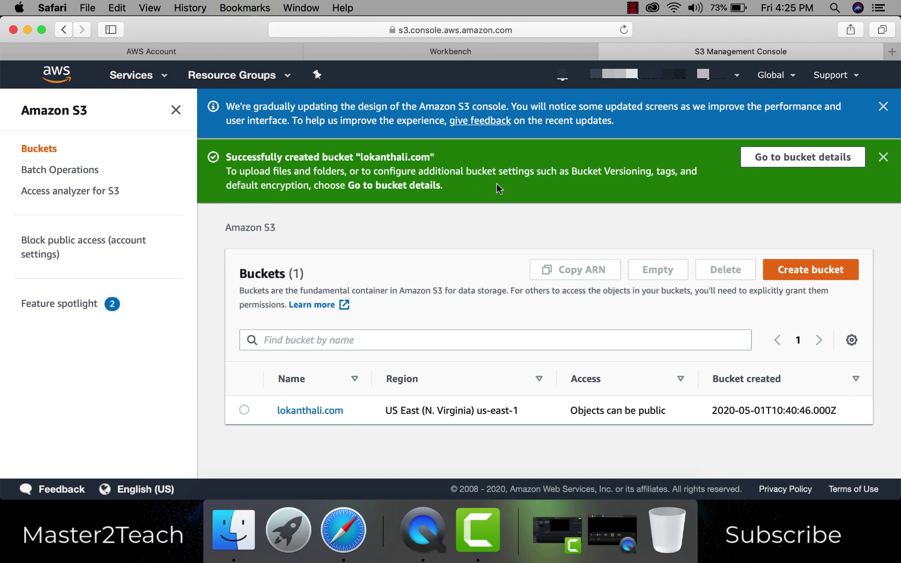
Step: Queue index.html and error.html from the Master2Teach folder for upload into lokanthali.com
click(315, 410)
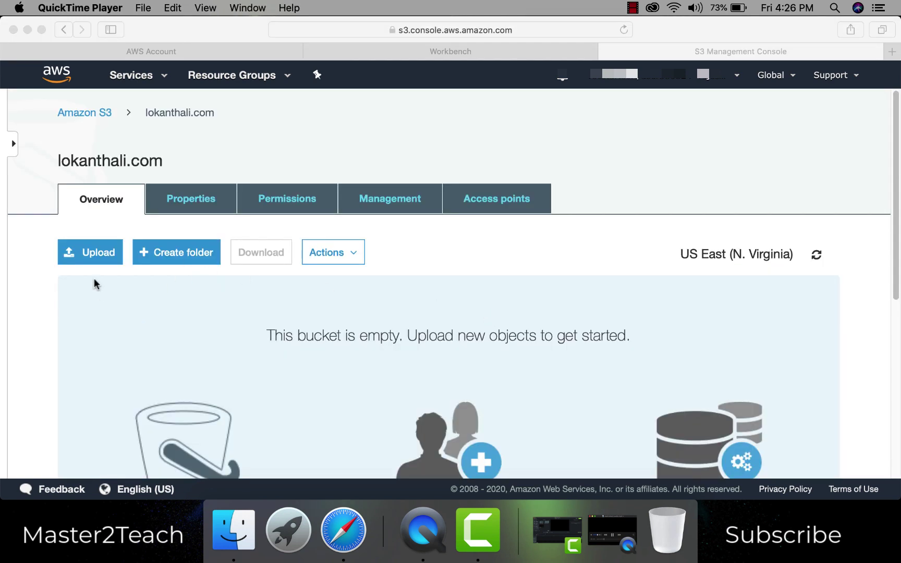
click(90, 252)
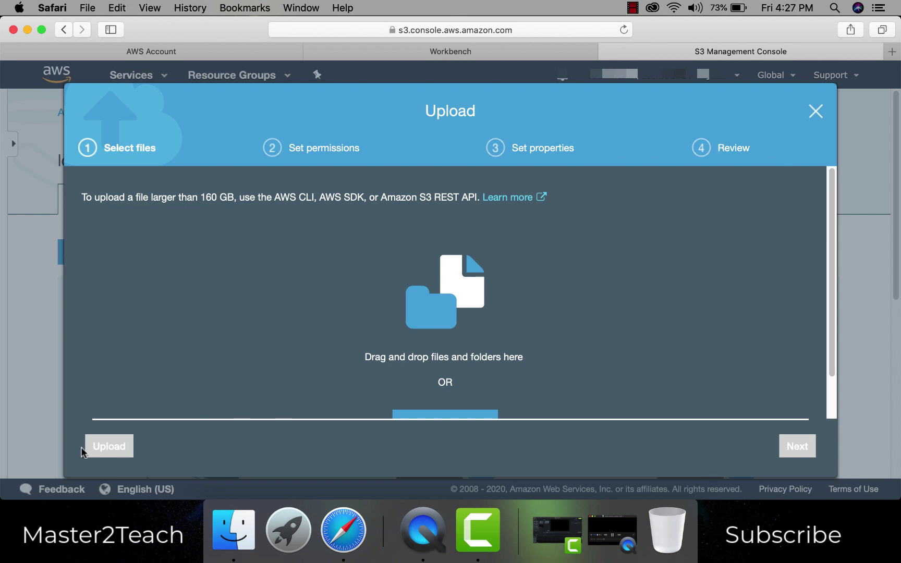
scroll(289, 370, down, 2)
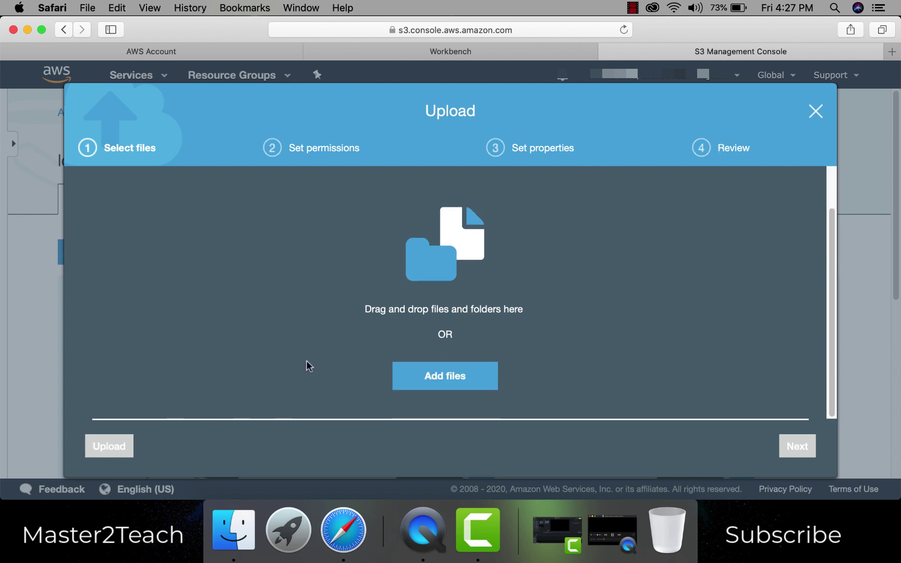
click(445, 379)
double_click(399, 125)
click(594, 131)
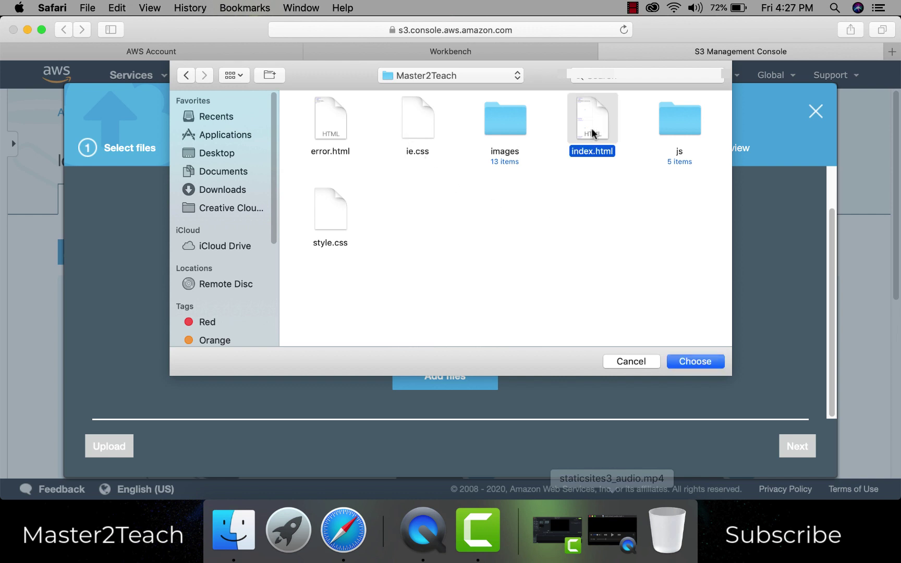
super+click(337, 133)
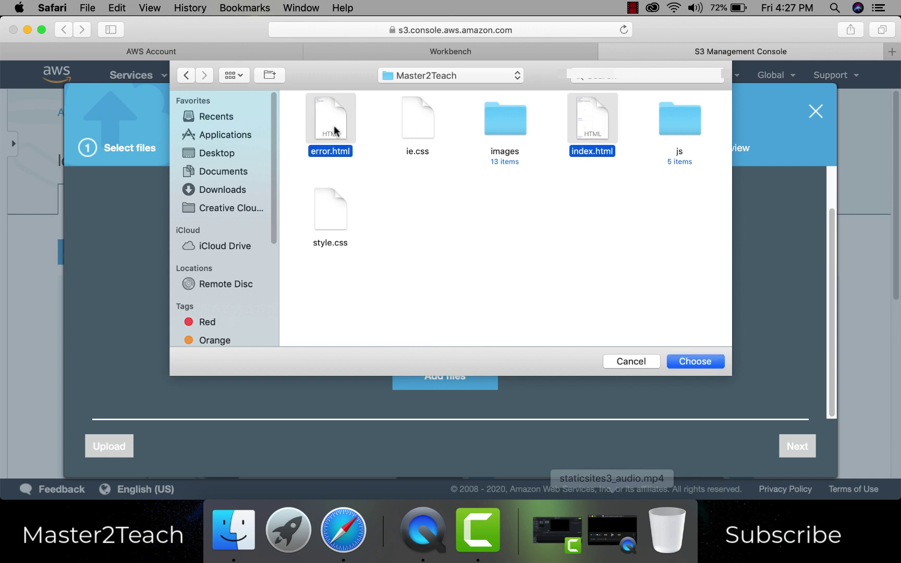
click(697, 362)
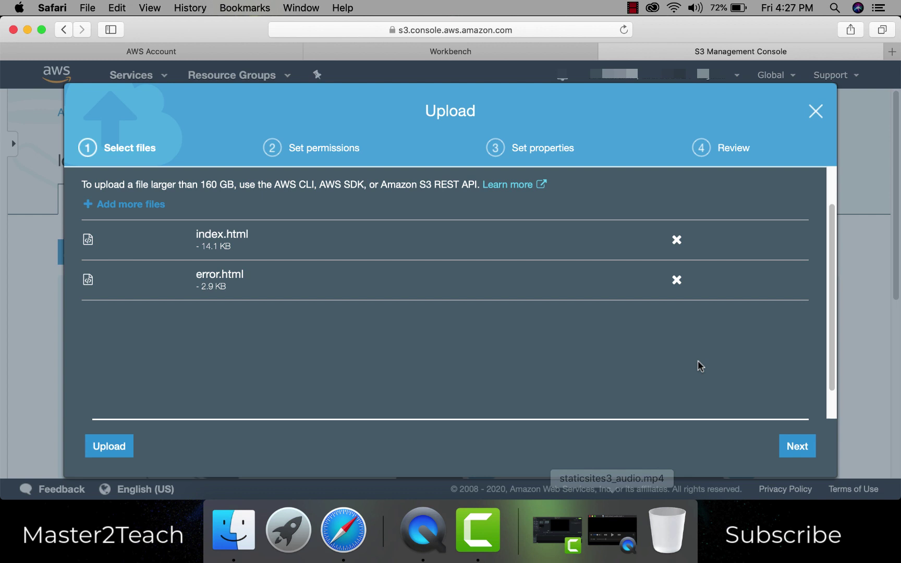
Step: Grant public read access to both files, keep Standard storage and reach the upload review
click(793, 456)
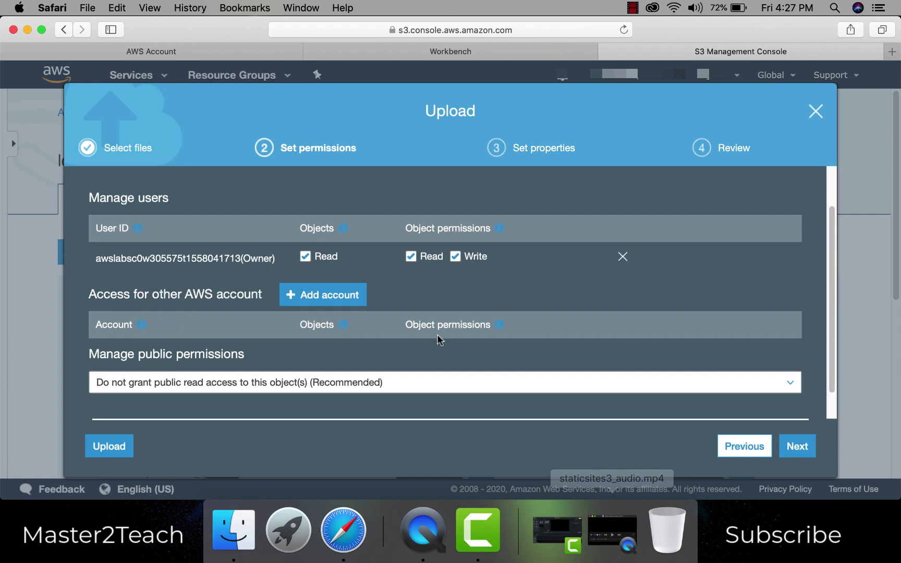
scroll(437, 339, down, 1)
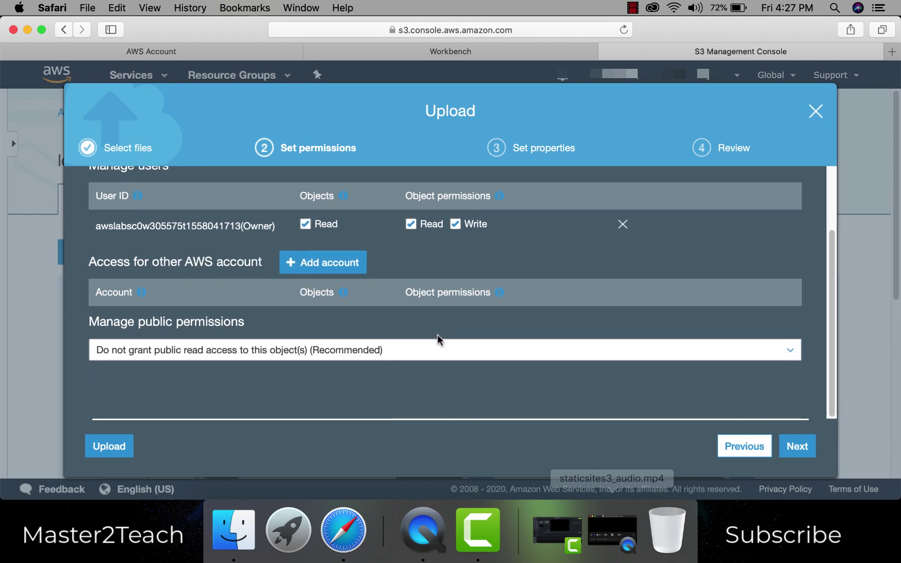
click(131, 353)
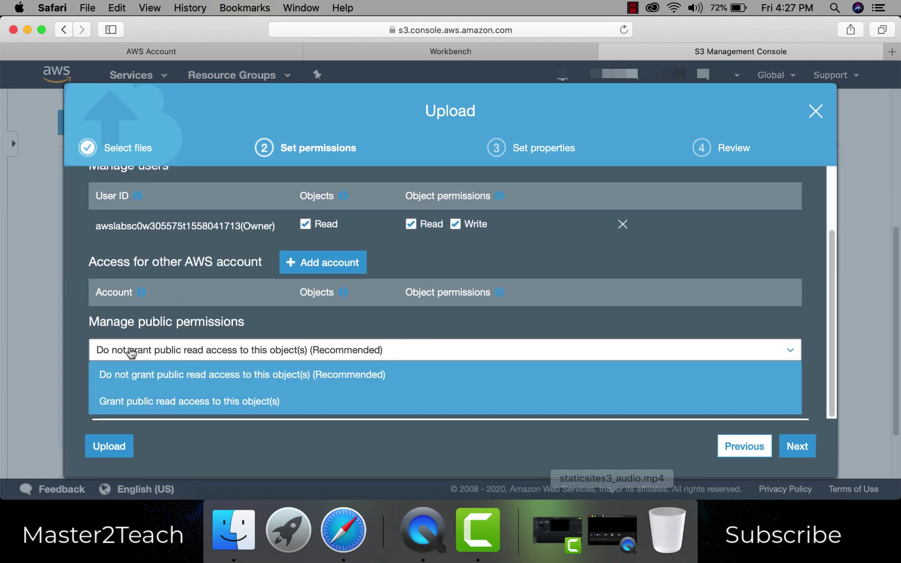
click(187, 402)
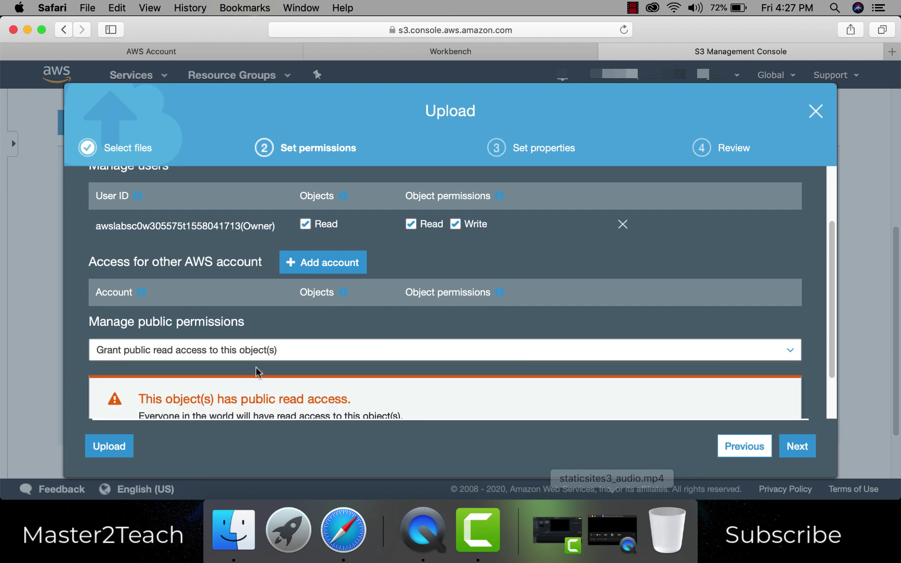
scroll(258, 373, down, 2)
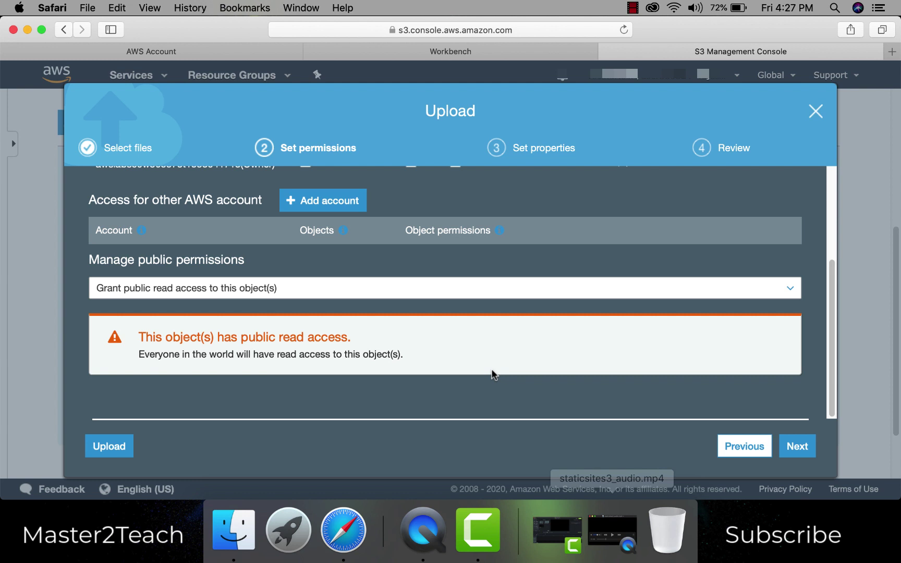
click(797, 446)
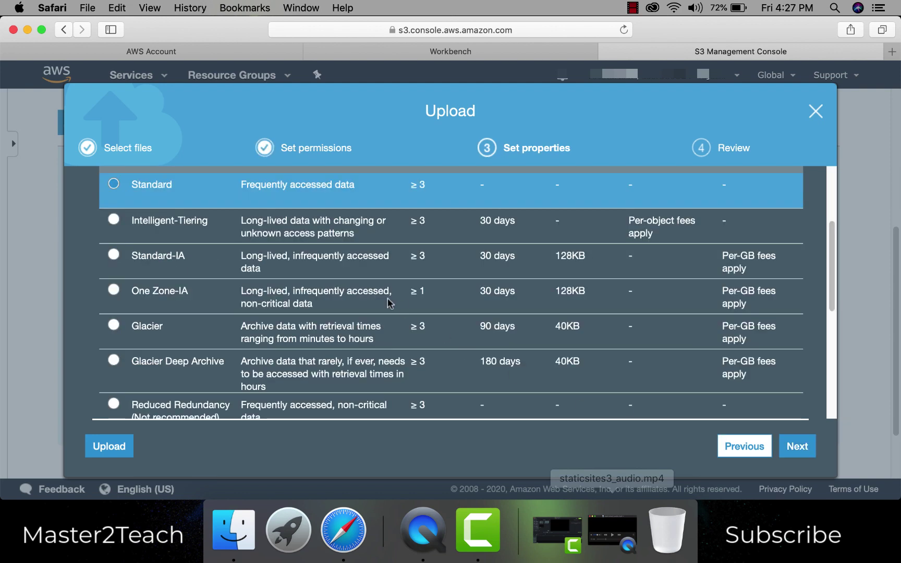
scroll(277, 286, up, 3)
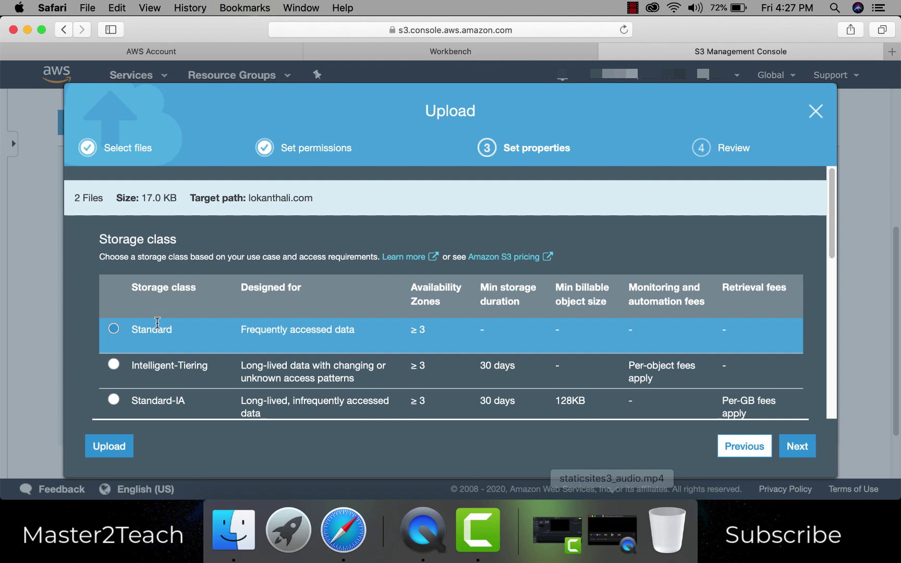
scroll(346, 320, down, 2)
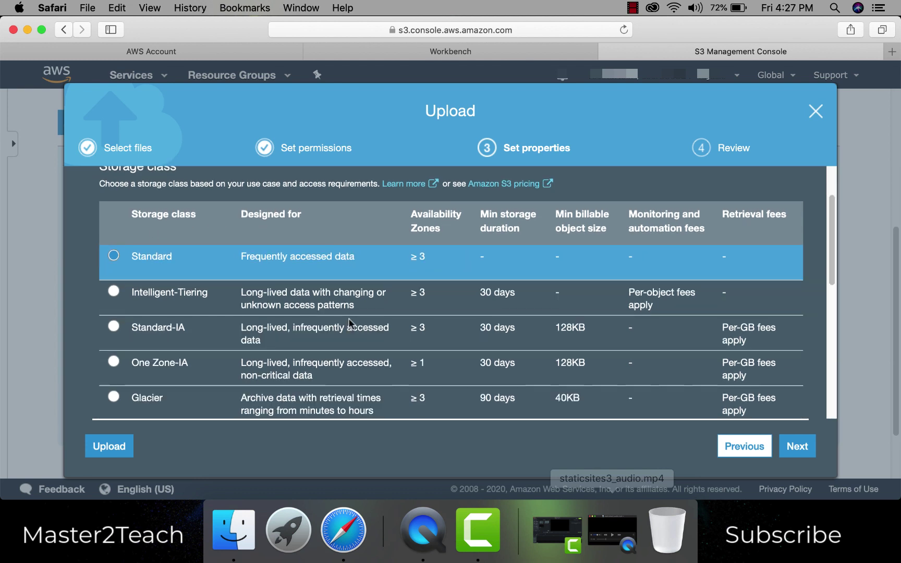
scroll(349, 318, down, 1)
scroll(350, 319, down, 1)
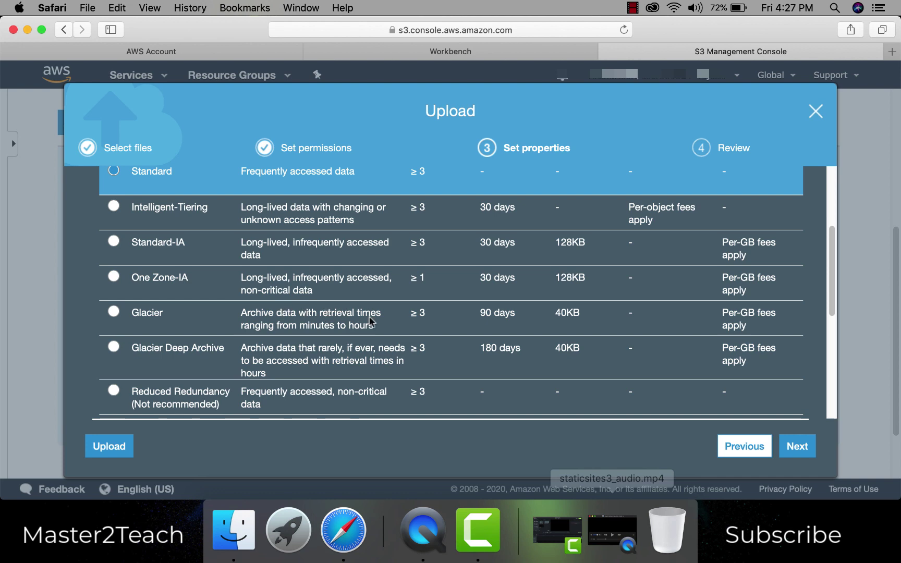
scroll(287, 333, up, 5)
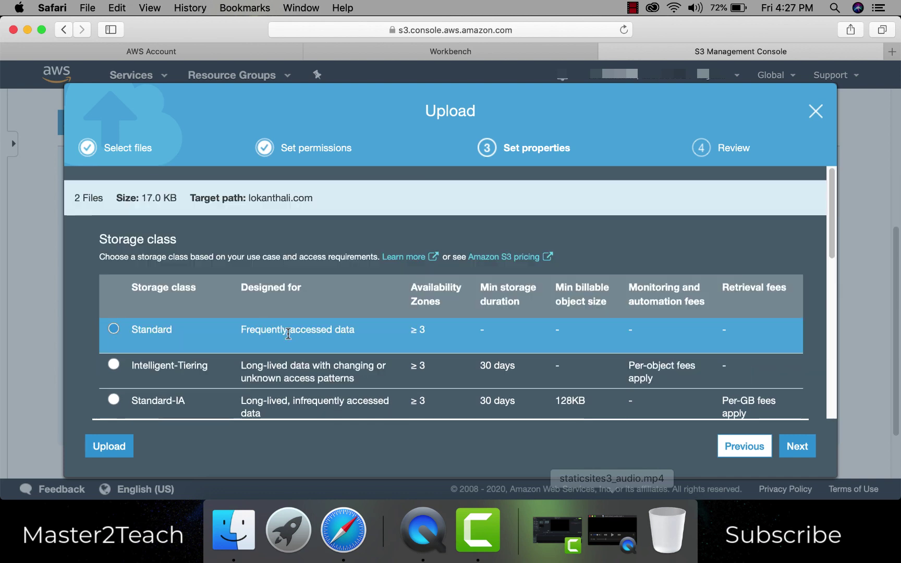
click(795, 446)
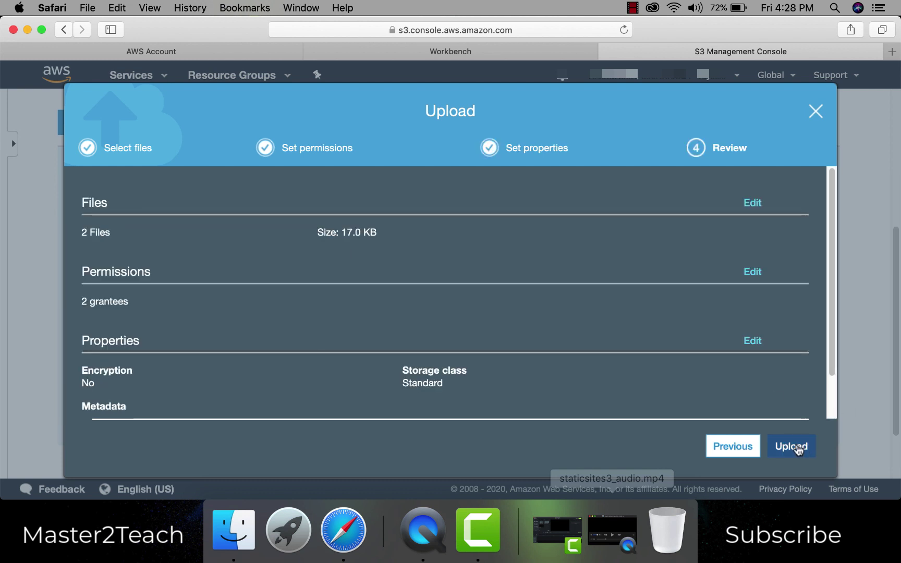
Step: Upload the two files and preview index.html, which renders the Master2Teach guide, then return to the bucket
click(791, 446)
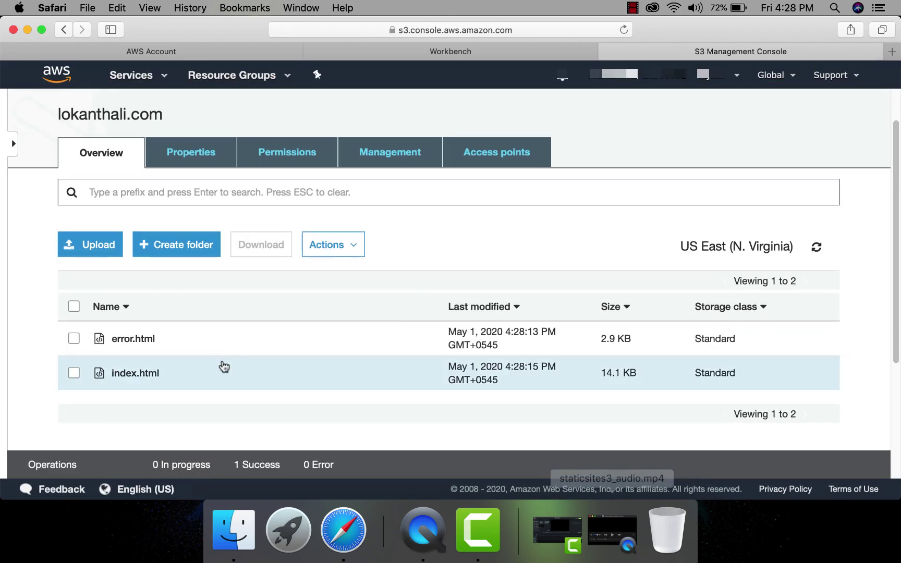
click(138, 372)
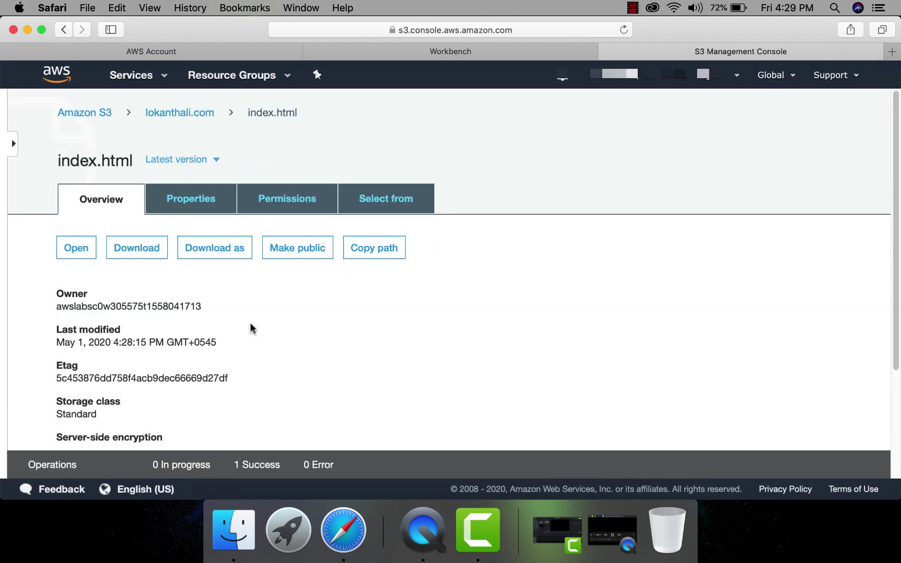
scroll(250, 327, down, 1)
click(76, 225)
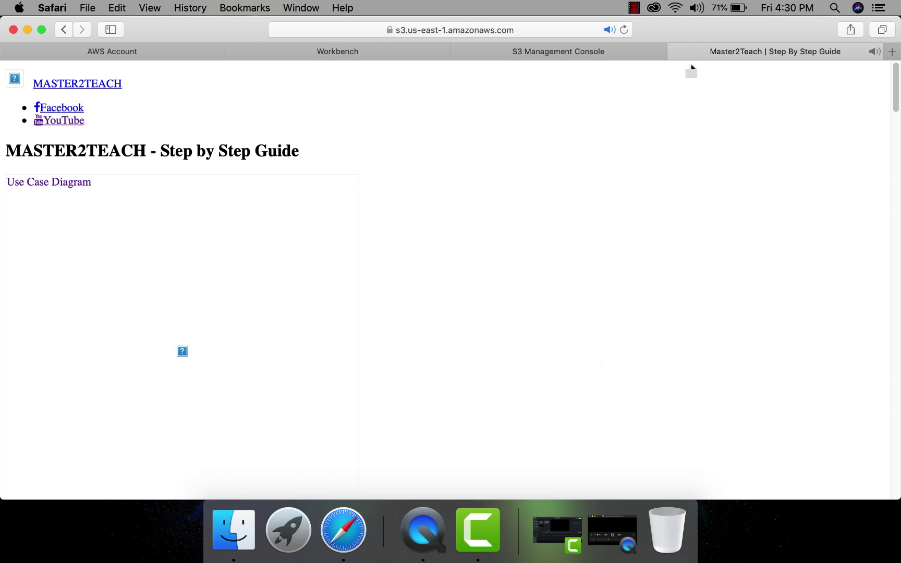
click(677, 52)
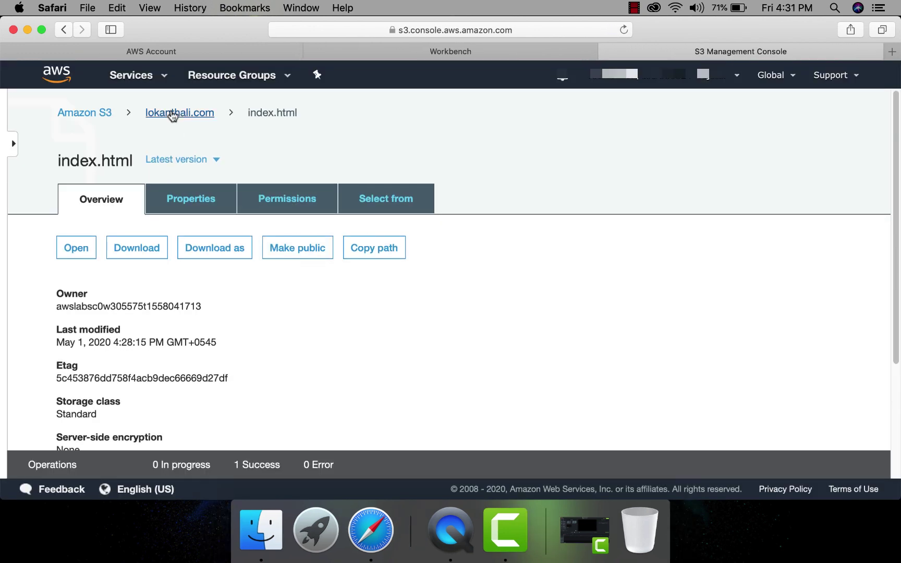
click(171, 113)
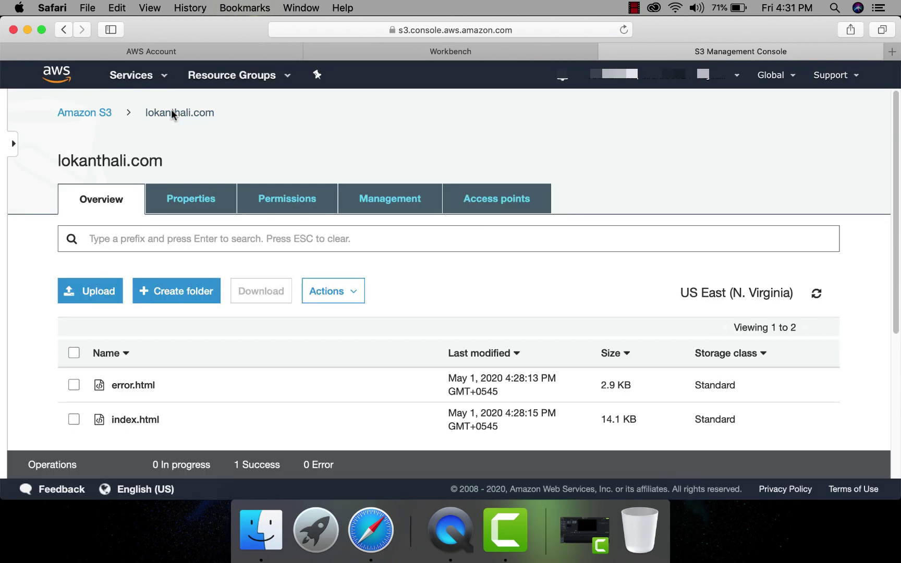
Step: Enable static website hosting on lokanthali.com with index.html and error.html and save
click(193, 204)
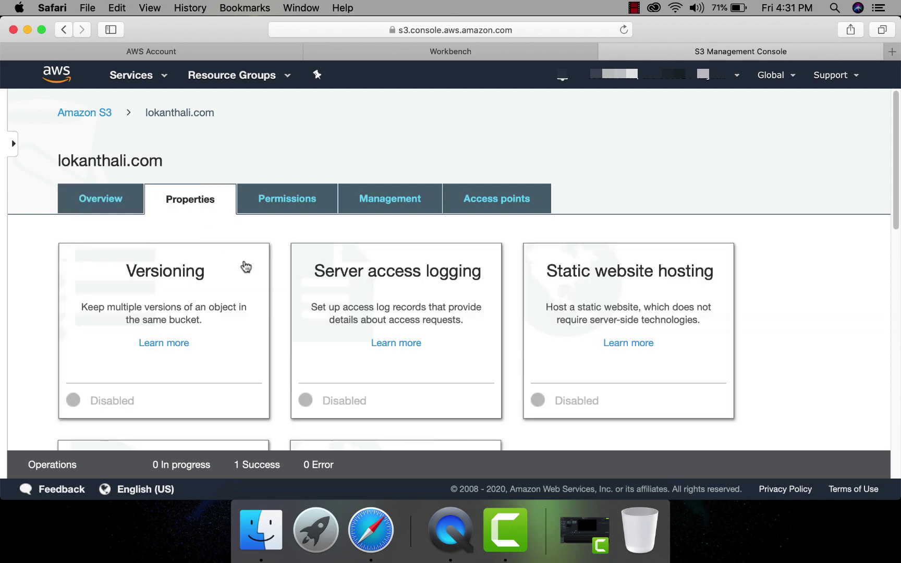
click(643, 277)
scroll(644, 277, down, 5)
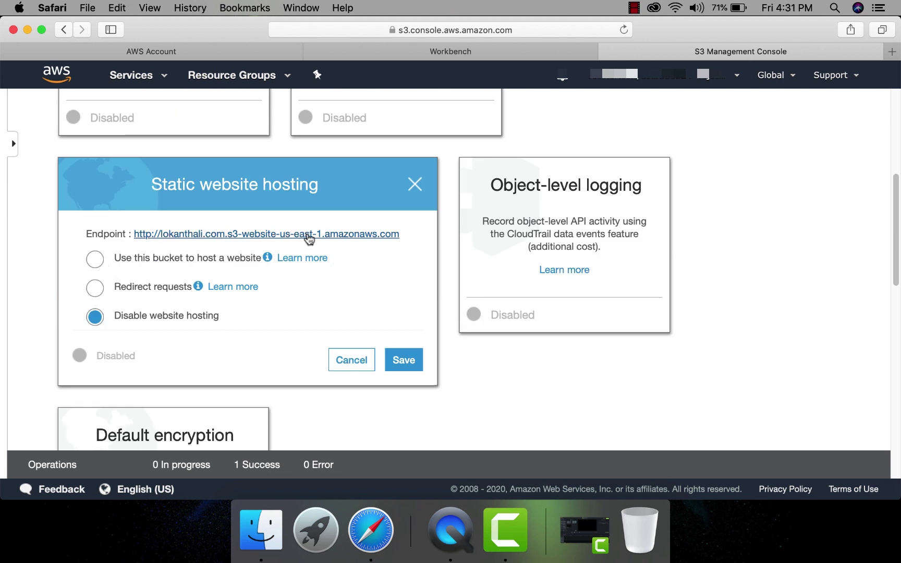
click(96, 261)
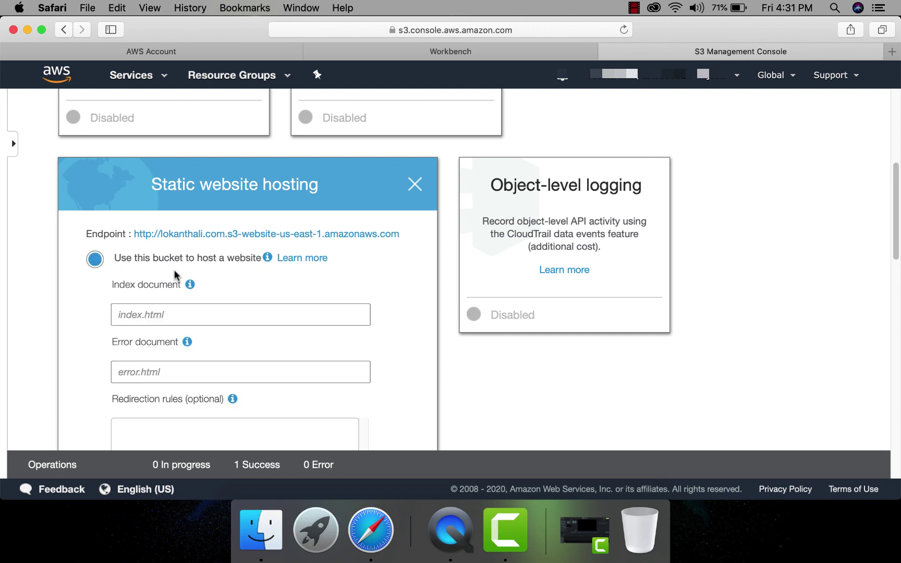
click(171, 310)
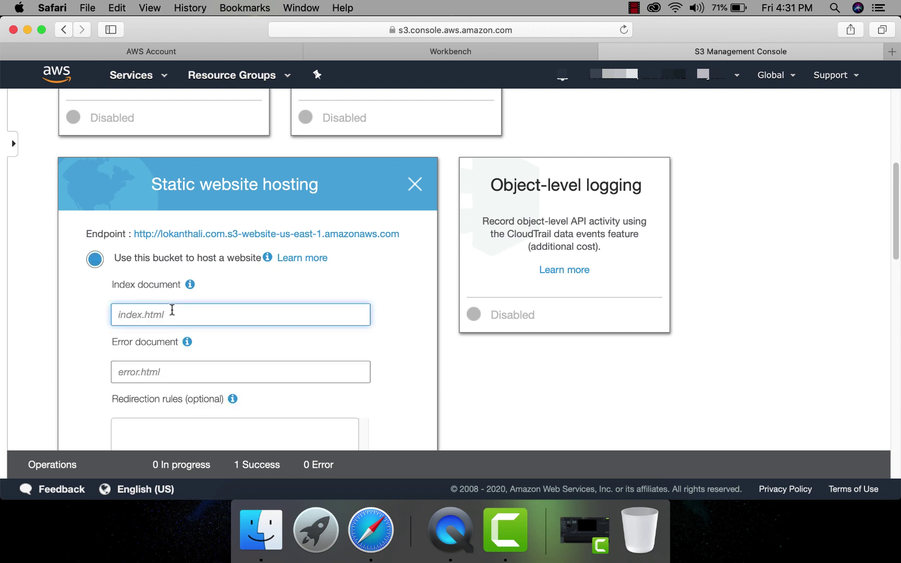
text(index.htm)
text(l)
key(Tab)
text(er)
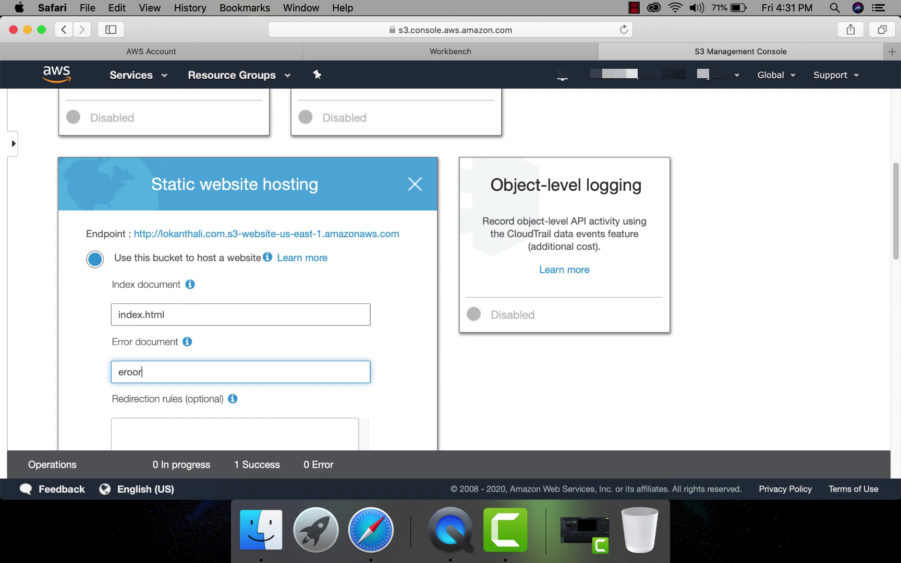
key(BackSpace)
key(BackSpace)
key(BackSpace)
text(er)
text(l)
scroll(272, 322, down, 2)
scroll(273, 322, down, 5)
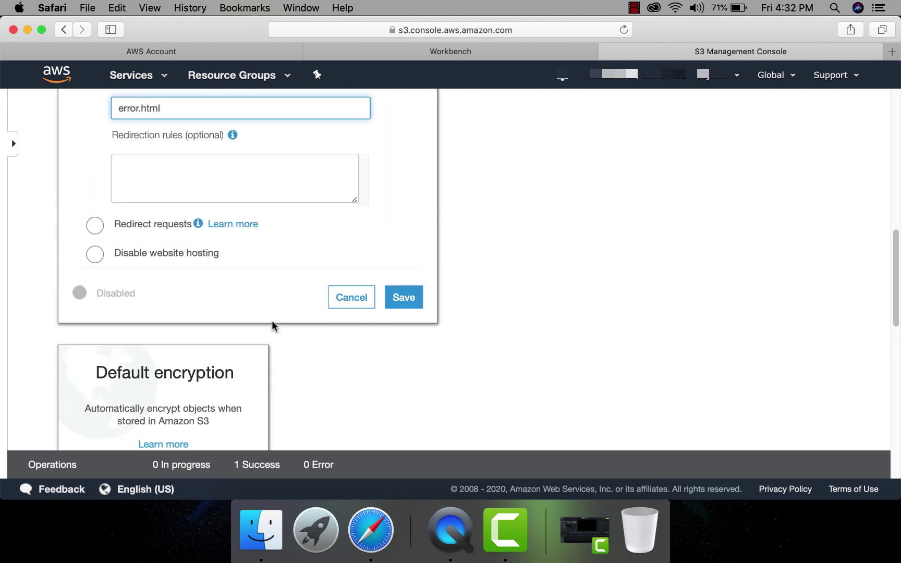
click(406, 301)
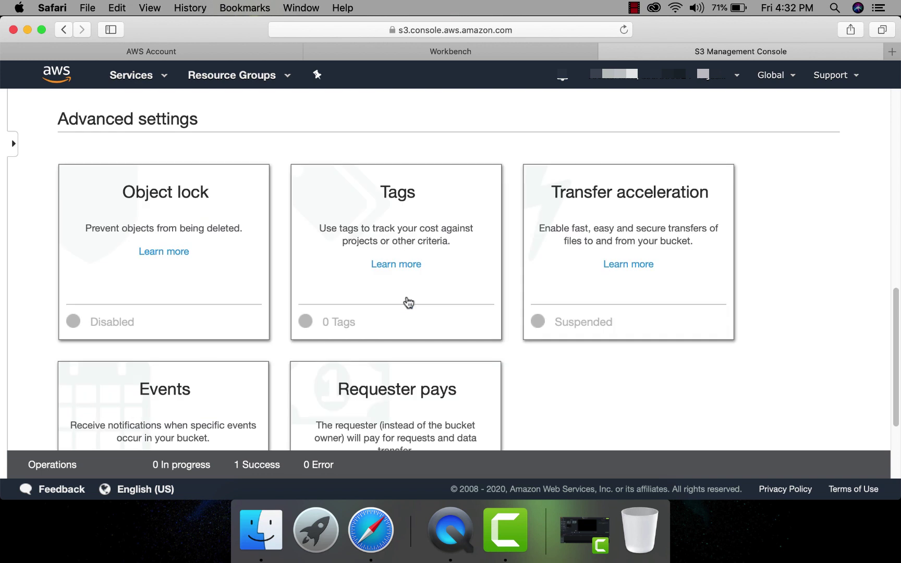
scroll(408, 303, down, 1)
scroll(408, 303, down, 2)
scroll(408, 303, up, 10)
scroll(408, 302, up, 1)
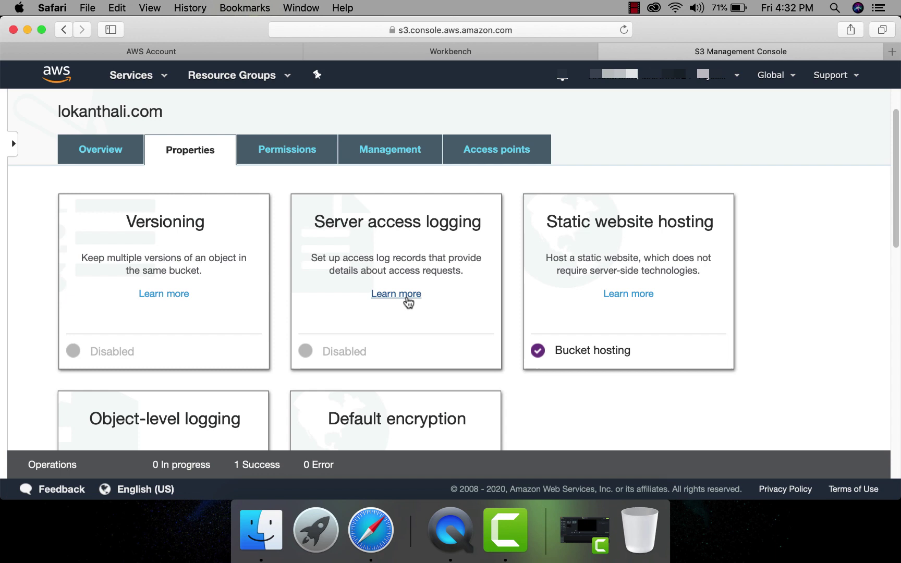
Step: Load the website endpoint in a new tab, then request /abc to see the custom Page Not Found error page
click(600, 232)
scroll(372, 305, down, 5)
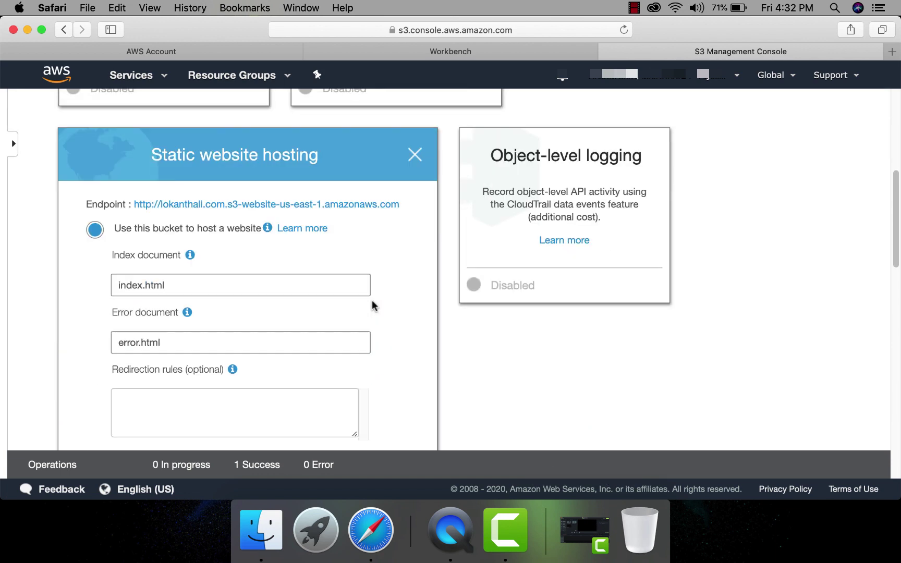
scroll(372, 306, up, 1)
drag(399, 245, 135, 248)
key(super+c)
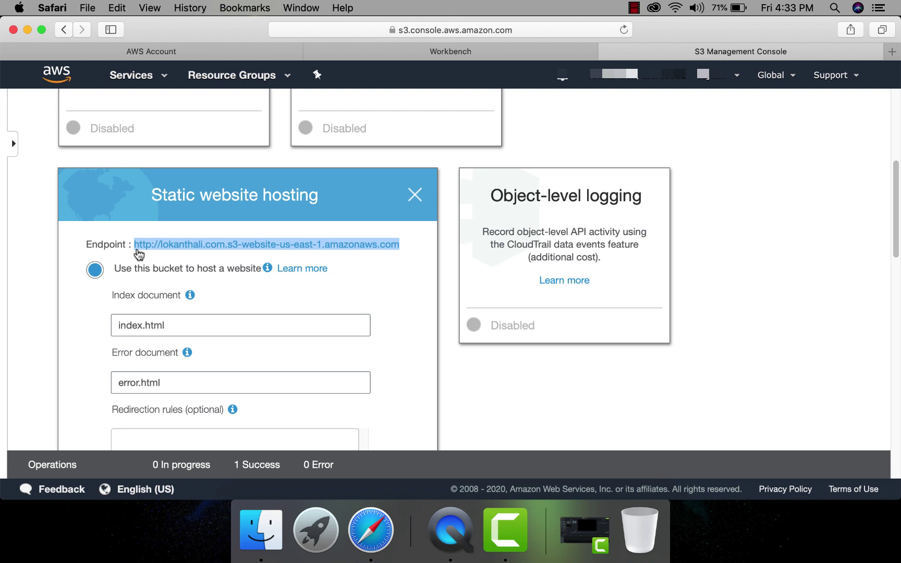
click(891, 52)
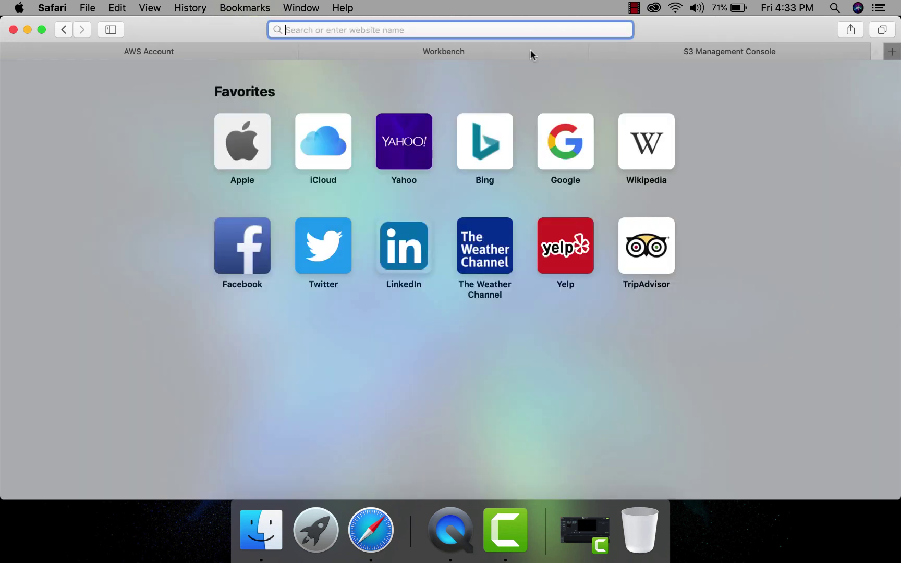
key(super+v)
key(Return)
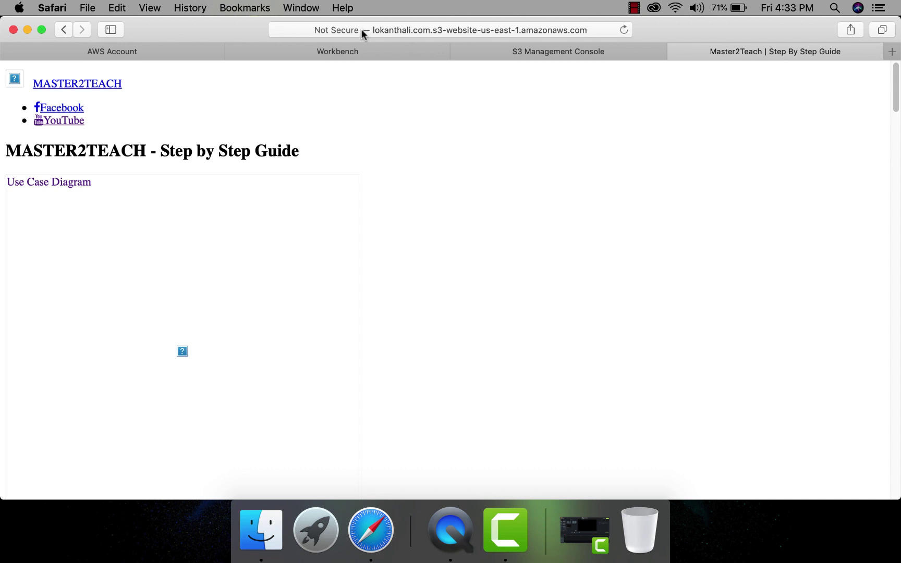
click(548, 29)
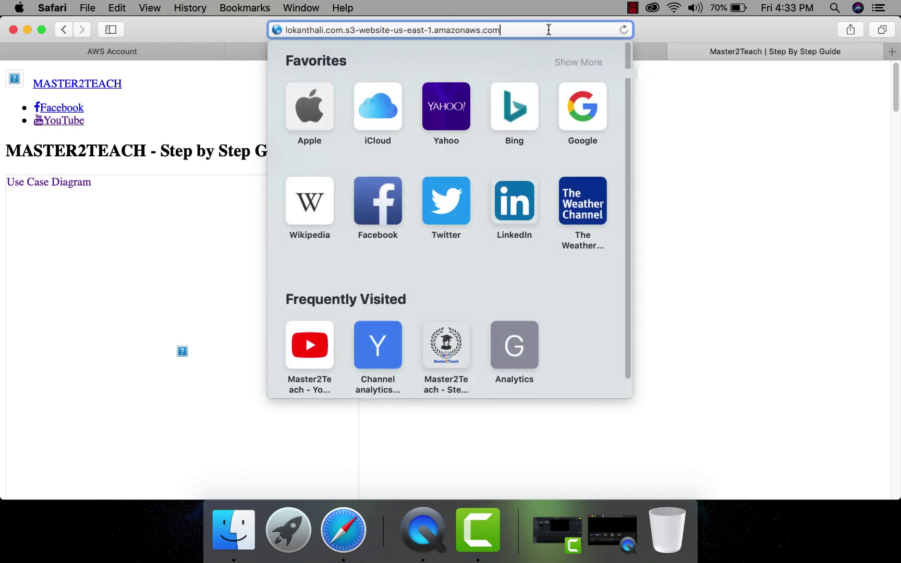
text(/abc)
key(Return)
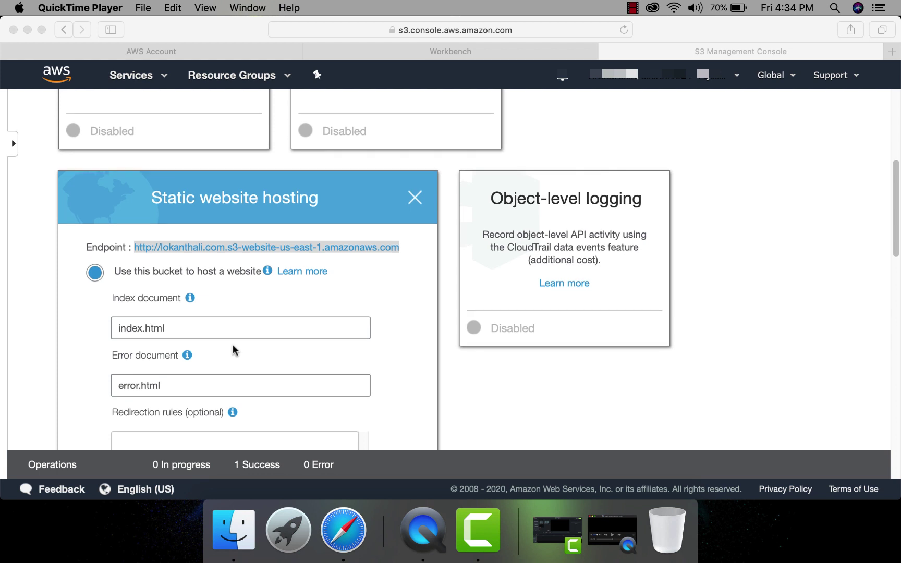
scroll(232, 344, up, 5)
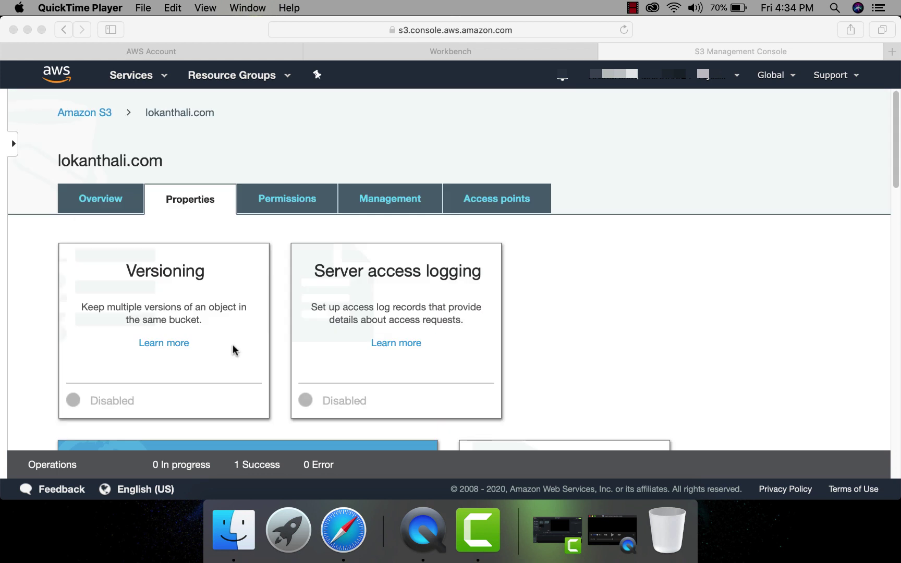
Step: Upload the site's stylesheets ie.css and style.css to the bucket root
click(90, 200)
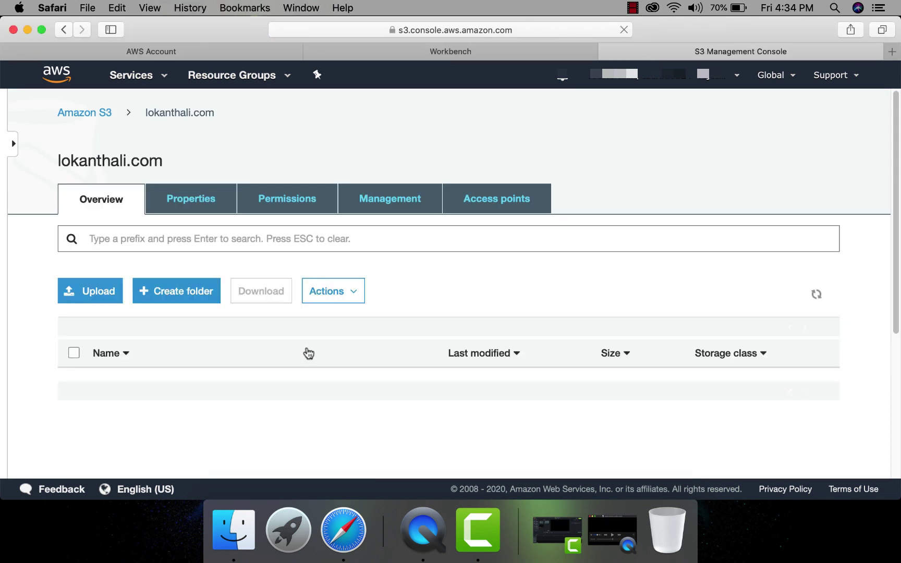
click(89, 296)
click(414, 121)
super+click(330, 211)
super+click(584, 125)
click(695, 361)
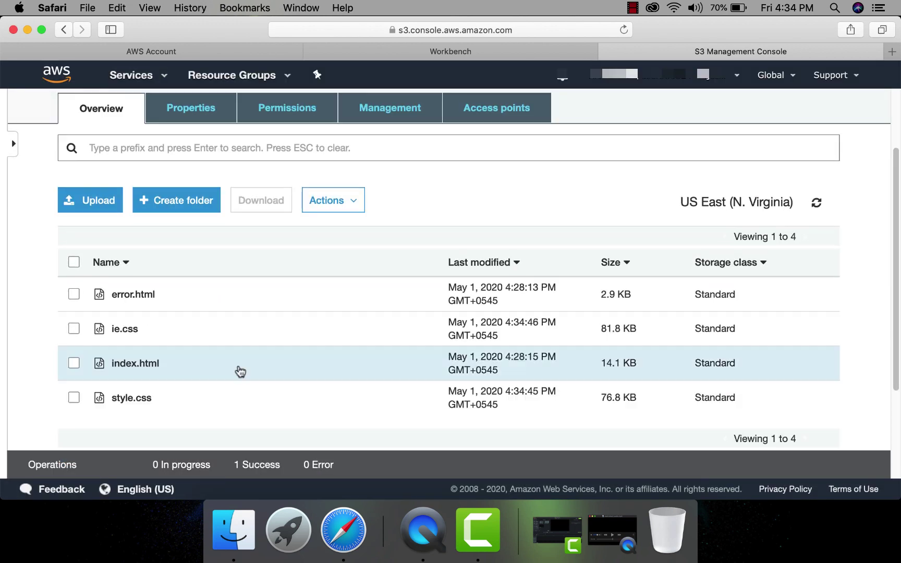
Step: Create an images folder and upload all the site's image files into it in two batches
click(176, 197)
text(images)
scroll(146, 292, down, 5)
click(127, 283)
click(94, 183)
click(444, 374)
key(super+a)
click(695, 362)
click(113, 447)
scroll(155, 322, down, 3)
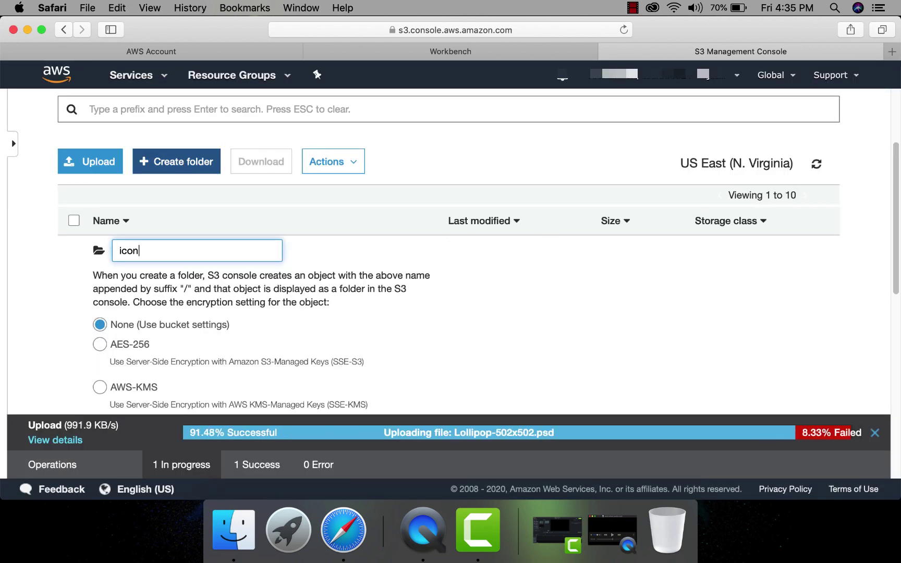
click(90, 290)
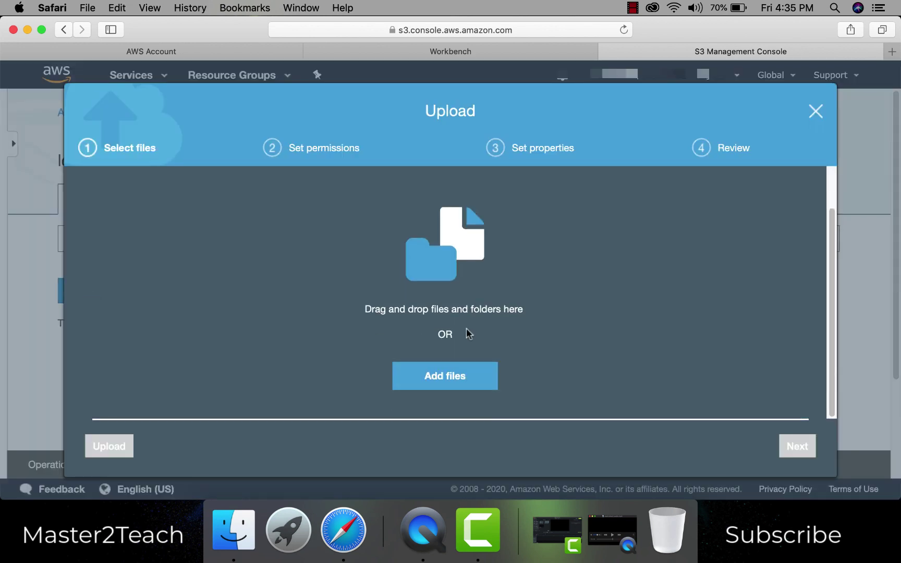
click(447, 374)
key(super+a)
click(694, 362)
click(105, 446)
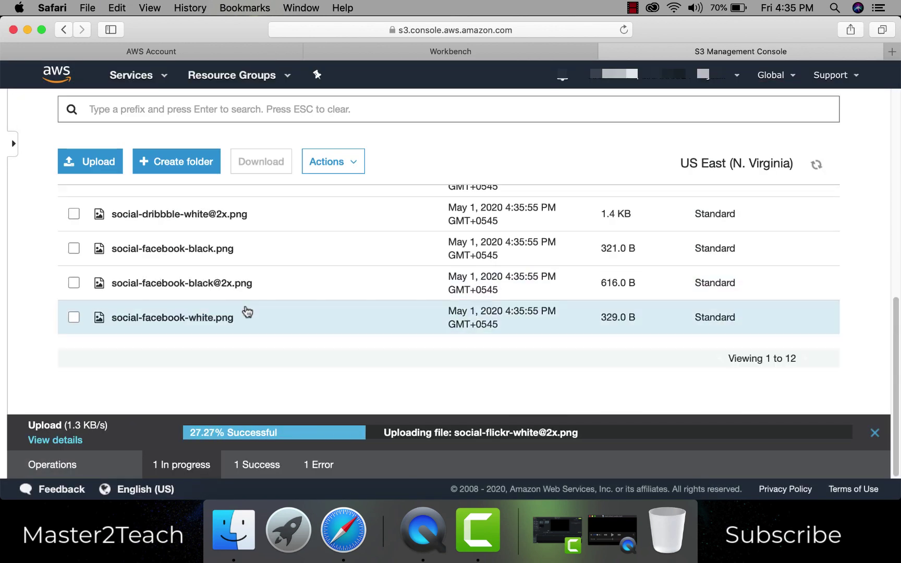
scroll(413, 362, up, 1)
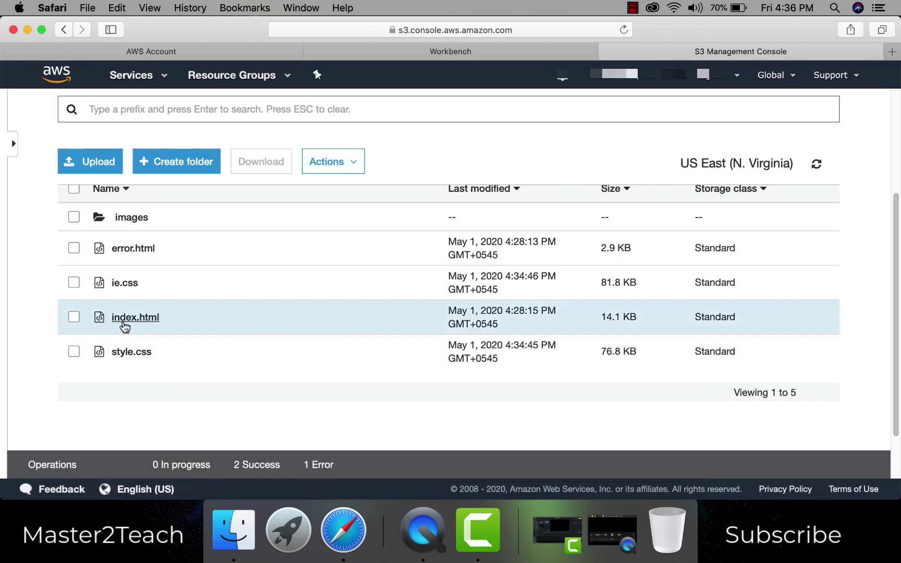
Step: Create a js folder, upload the five script files into it and return to the bucket listing
click(177, 161)
text(js)
key(Return)
click(118, 248)
click(91, 161)
click(446, 373)
double_click(694, 120)
key(super+a)
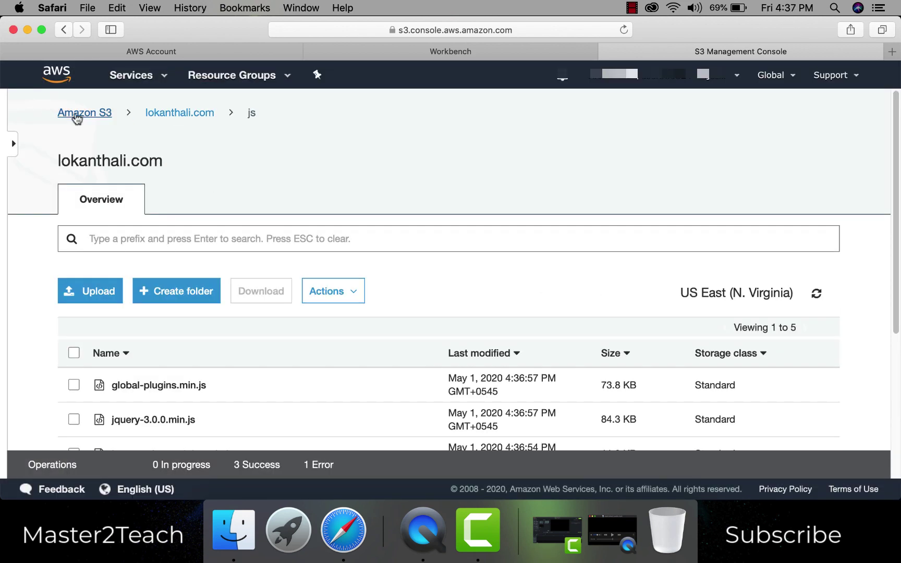
click(180, 113)
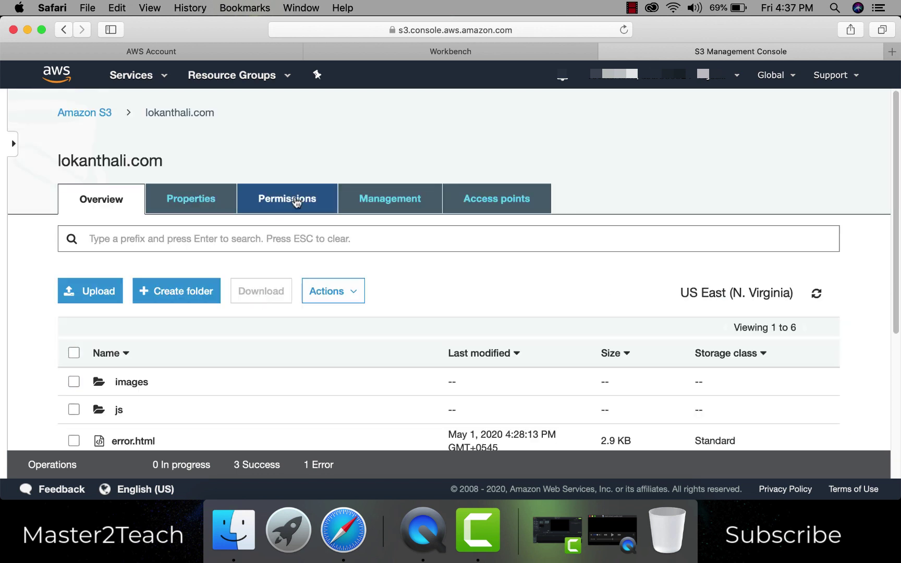
Step: From the lokanthali.com bucket's empty policy editor, launch the AWS Policy Generator in a new tab
click(296, 203)
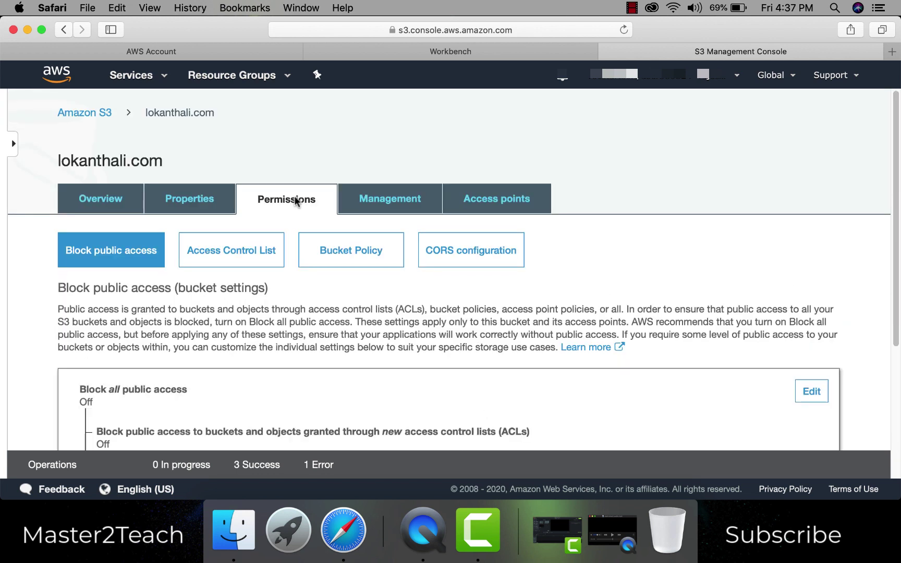
click(351, 255)
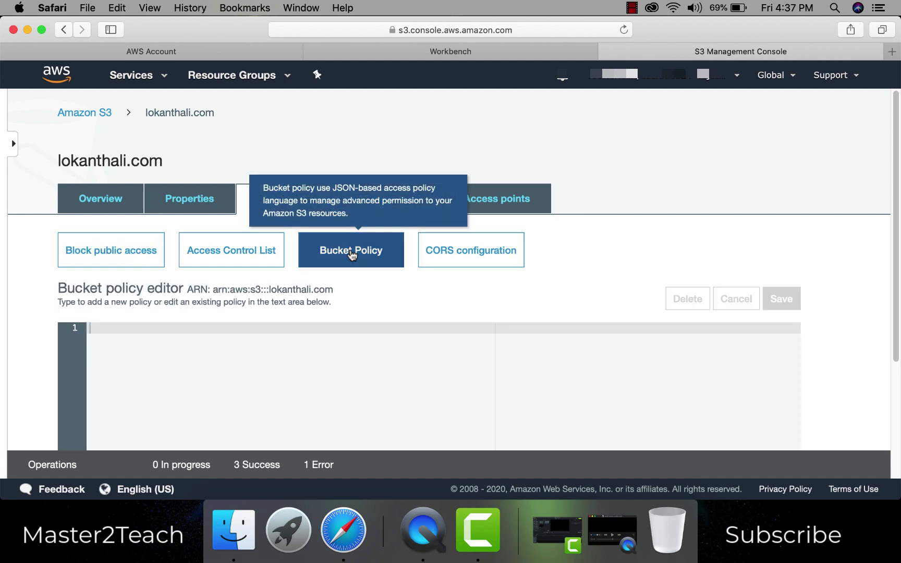
click(119, 348)
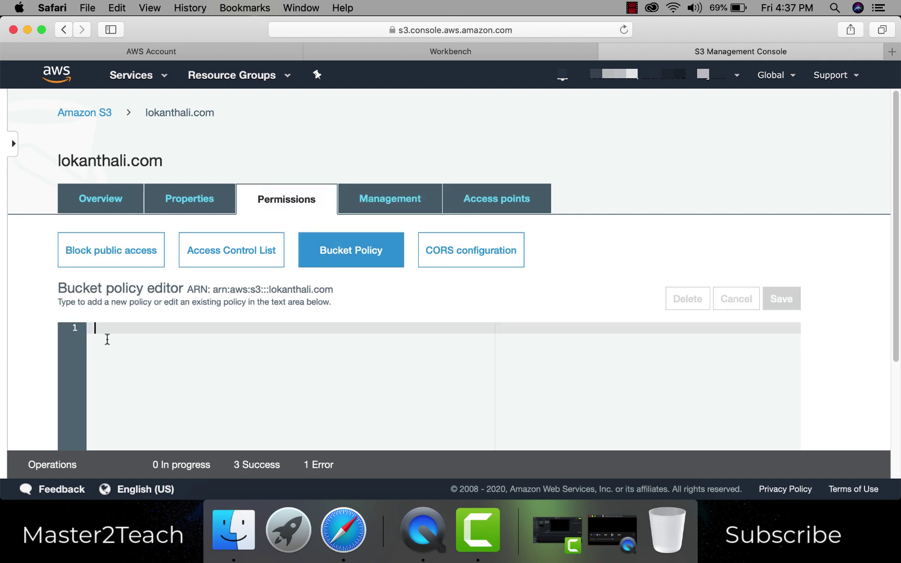
scroll(269, 378, down, 5)
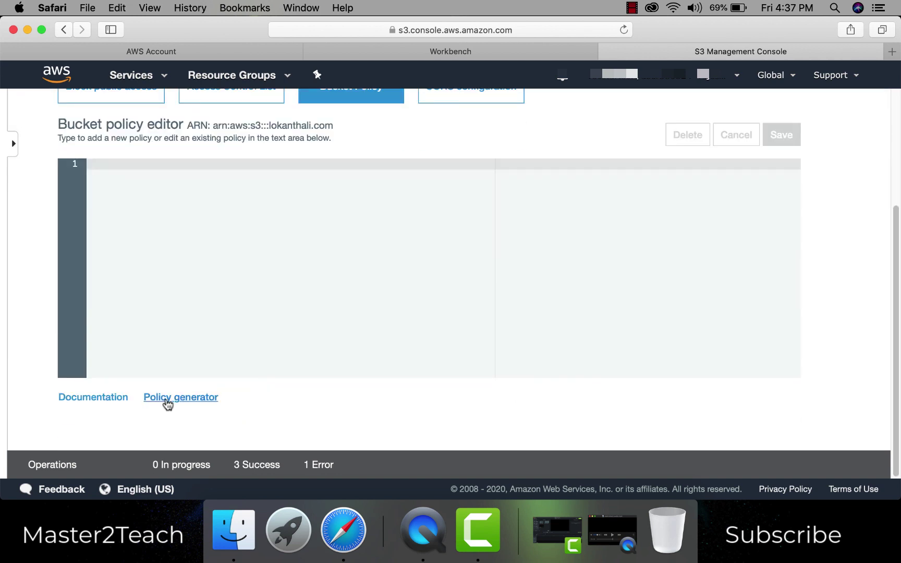
click(203, 404)
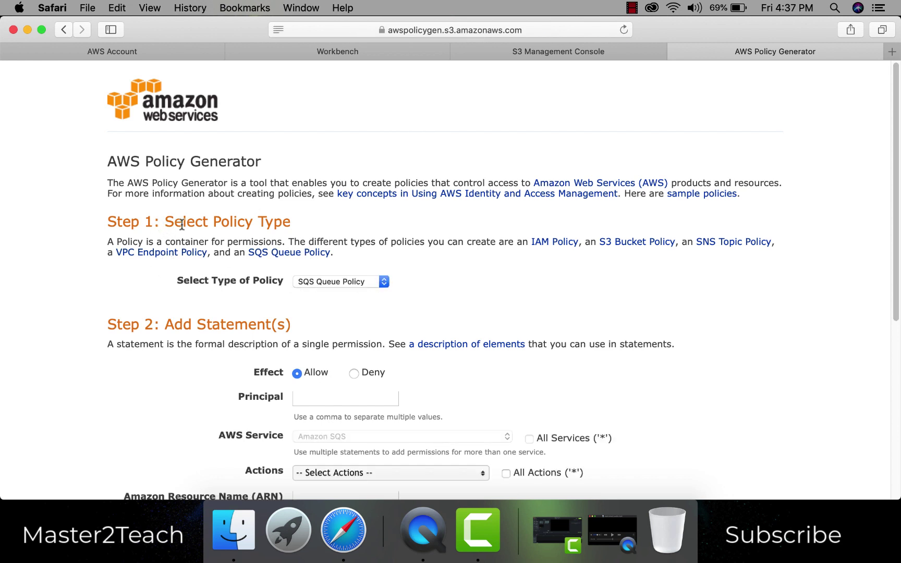
Step: Set an S3 Bucket Policy statement with principal everyone (*) and the GetObject action allowed
click(378, 282)
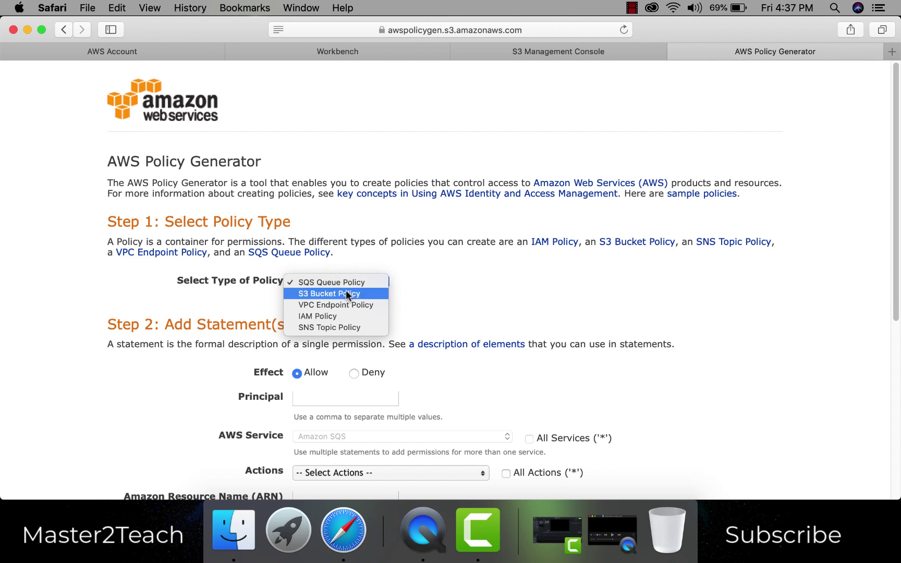
click(429, 265)
scroll(430, 295, down, 5)
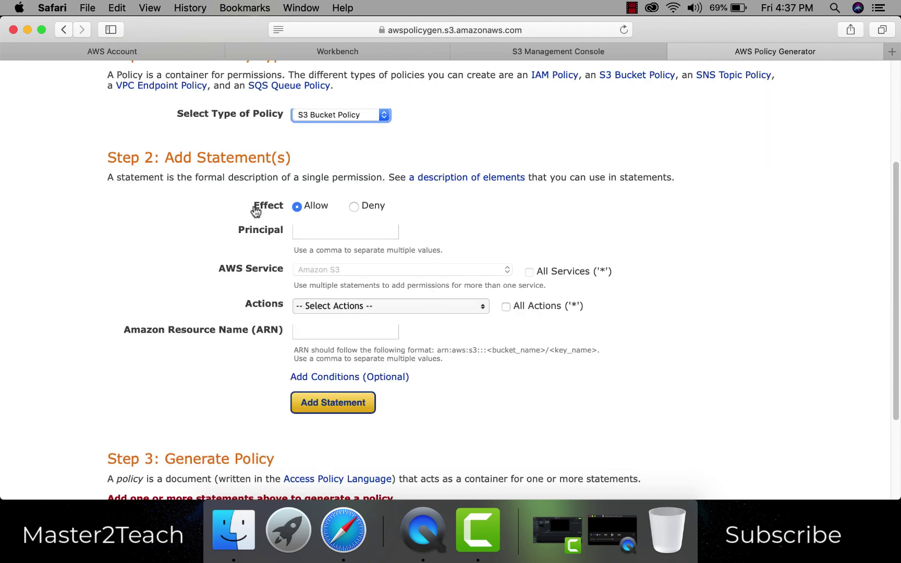
click(318, 230)
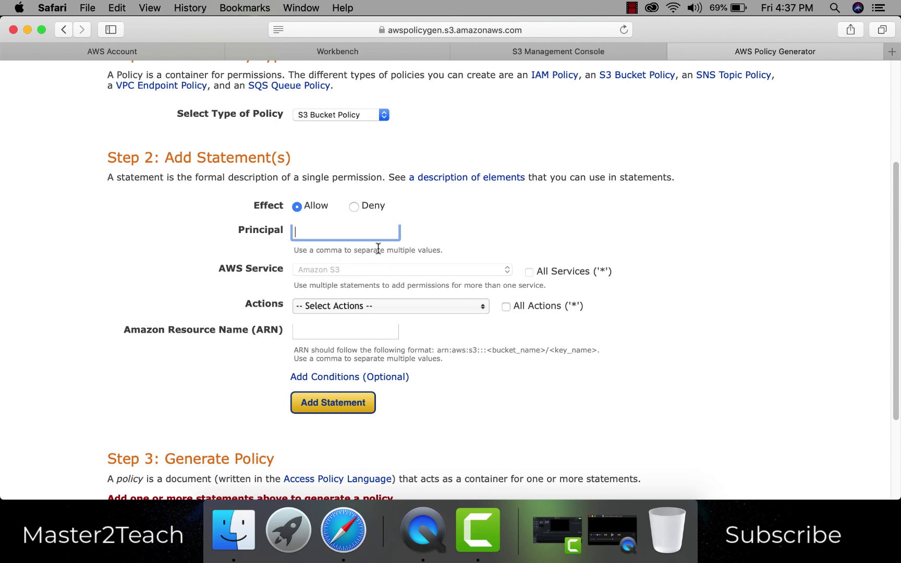
key(Return)
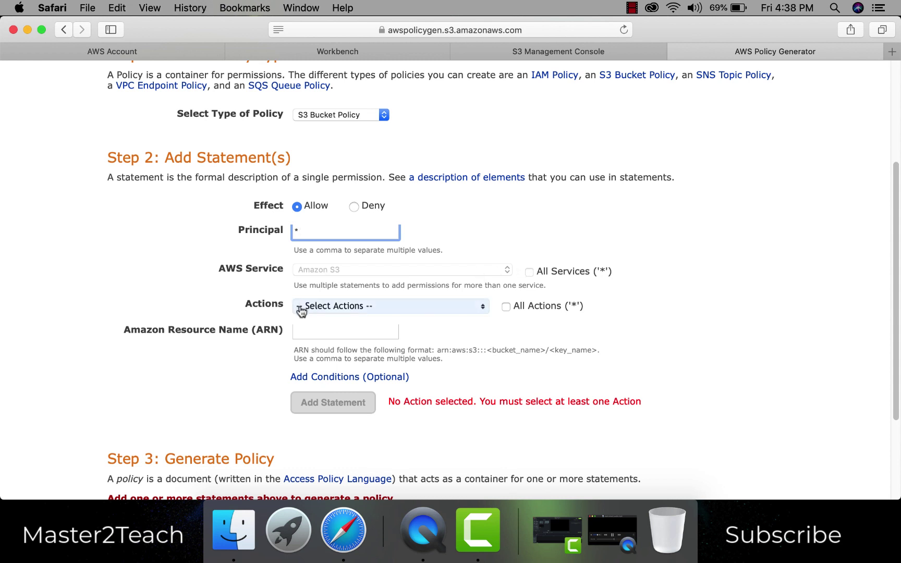
click(334, 310)
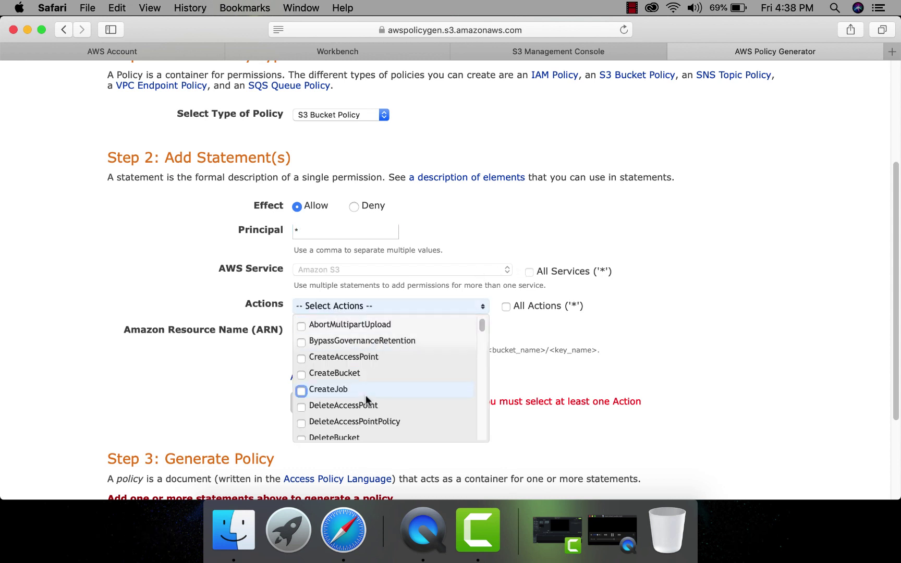
scroll(356, 389, down, 2)
scroll(364, 389, down, 3)
scroll(365, 390, down, 1)
scroll(364, 391, down, 3)
scroll(364, 388, down, 1)
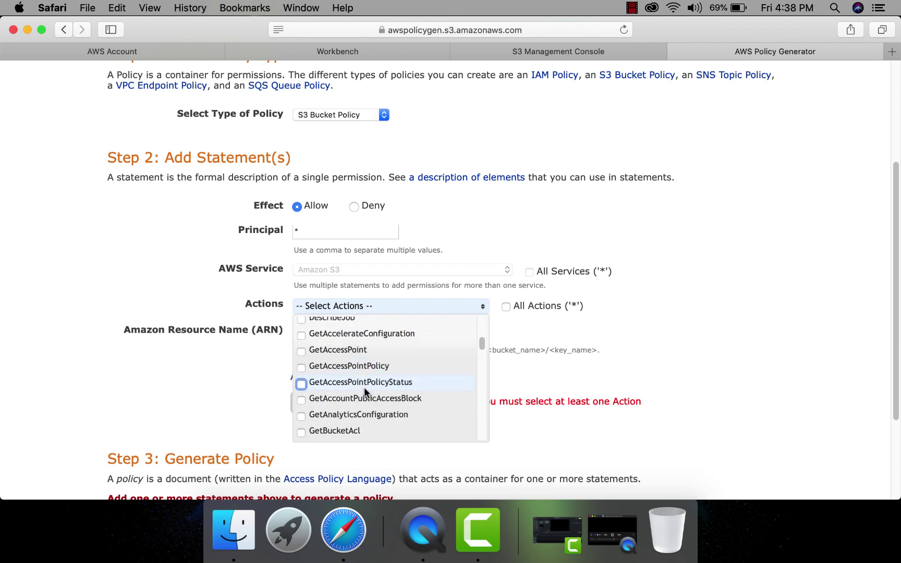
scroll(364, 389, down, 2)
scroll(364, 391, down, 1)
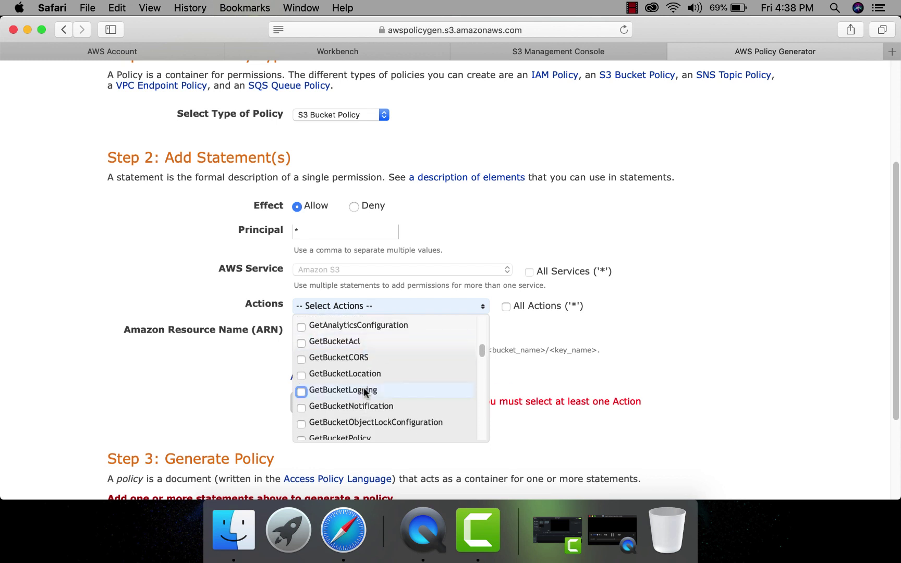
scroll(363, 391, down, 3)
scroll(363, 391, down, 1)
click(326, 384)
click(427, 307)
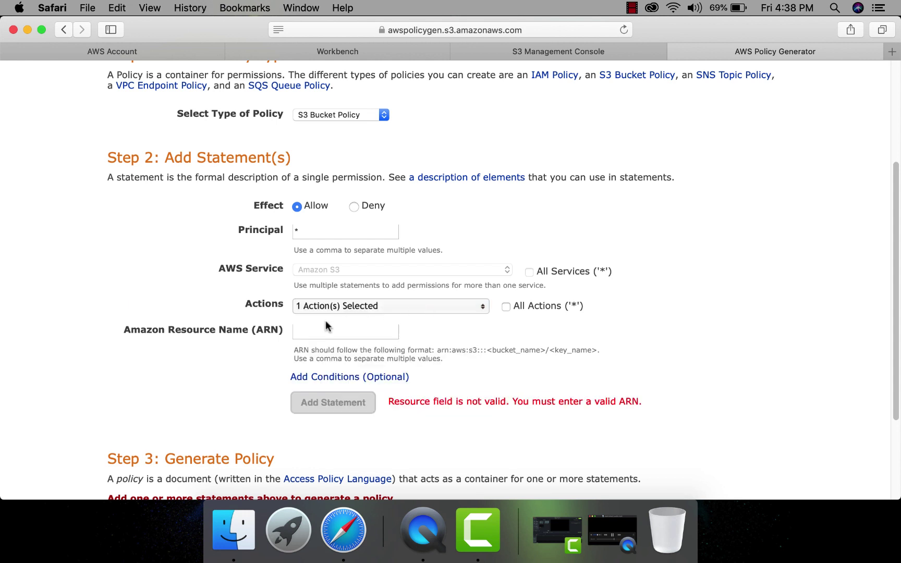
Step: Copy the lokanthali.com bucket ARN, paste it with /* as the resource, and add the statement
click(314, 331)
click(533, 51)
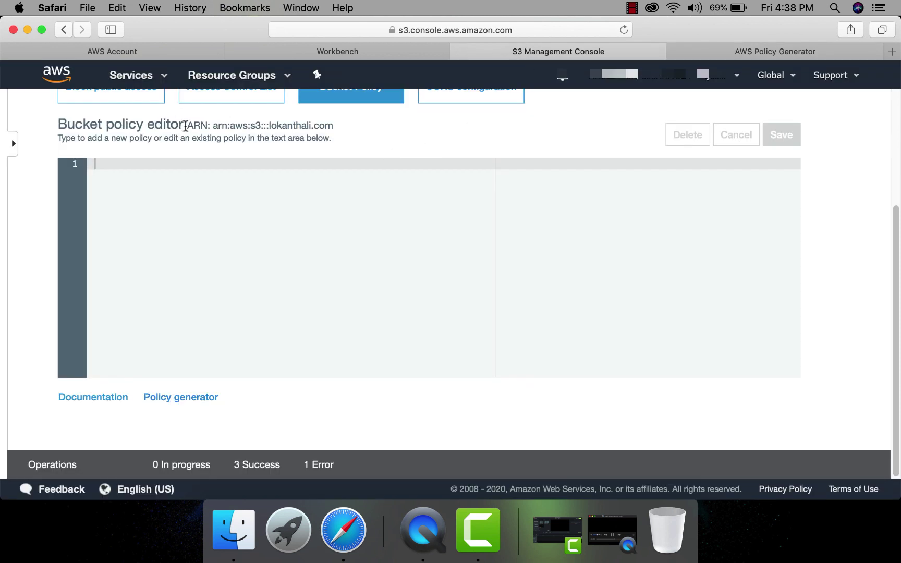
drag(212, 126, 340, 129)
key(super+c)
click(722, 47)
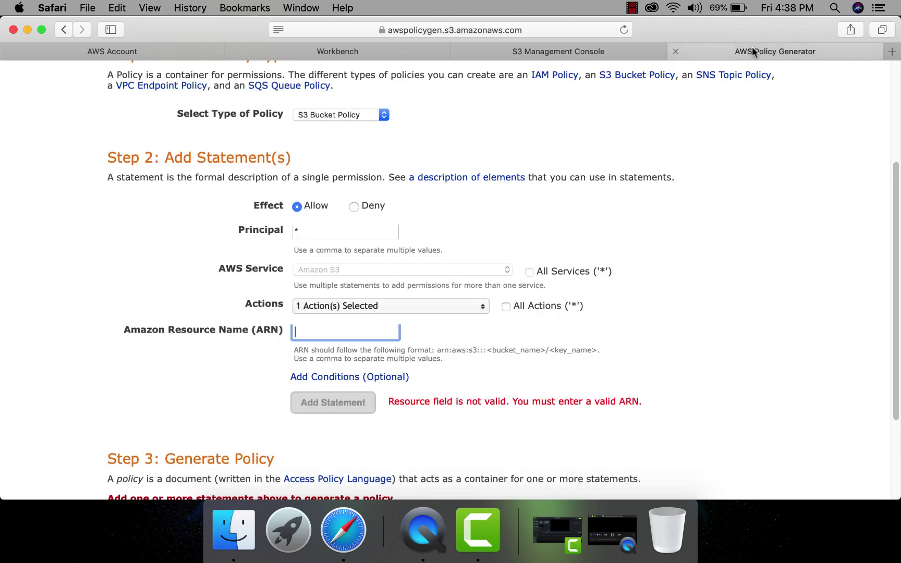
key(super+v)
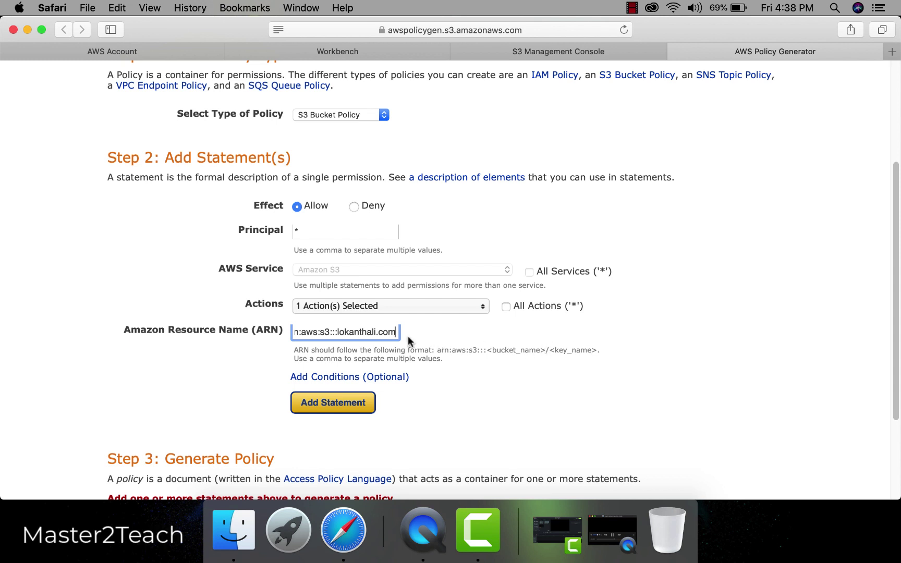
text(/)
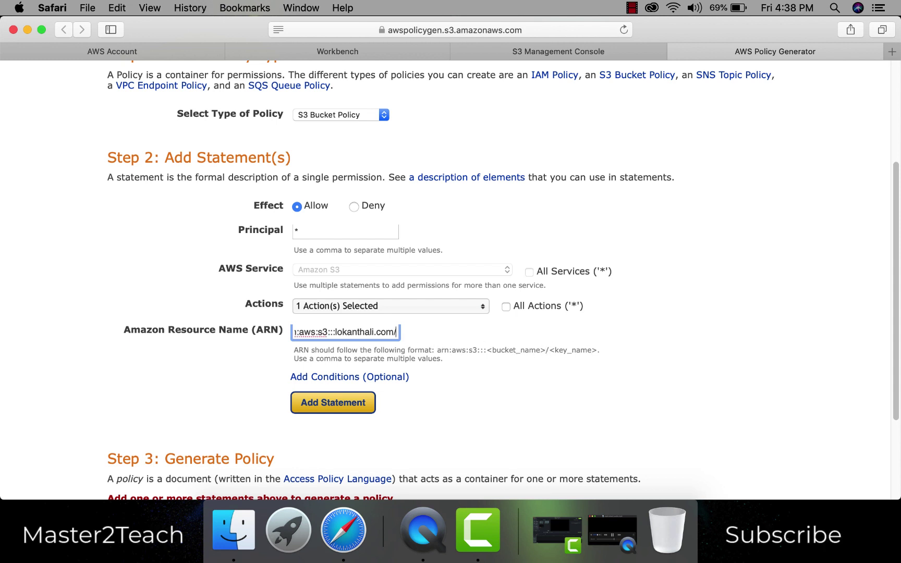
text(*)
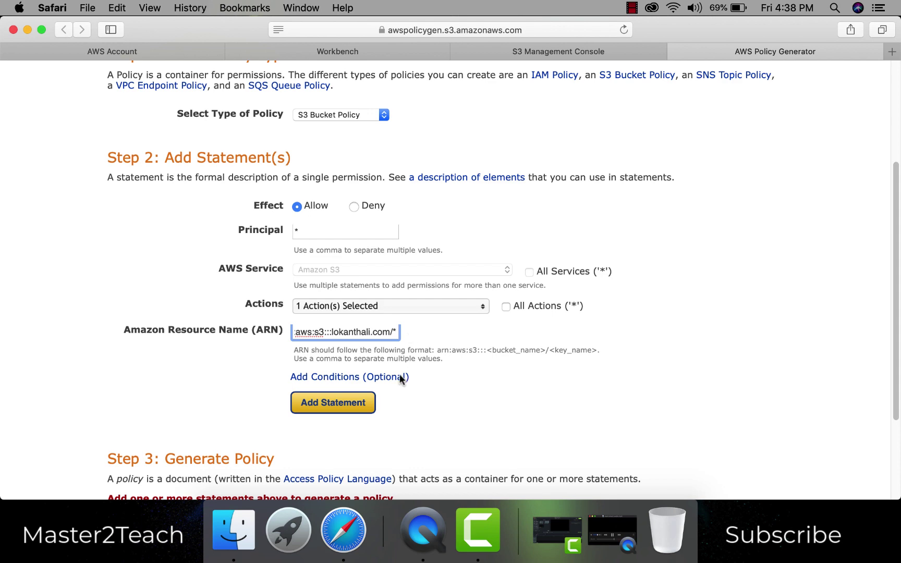
click(318, 404)
scroll(325, 348, down, 5)
Step: Generate the policy JSON, copy it into the lokanthali.com bucket policy editor and save it
click(324, 348)
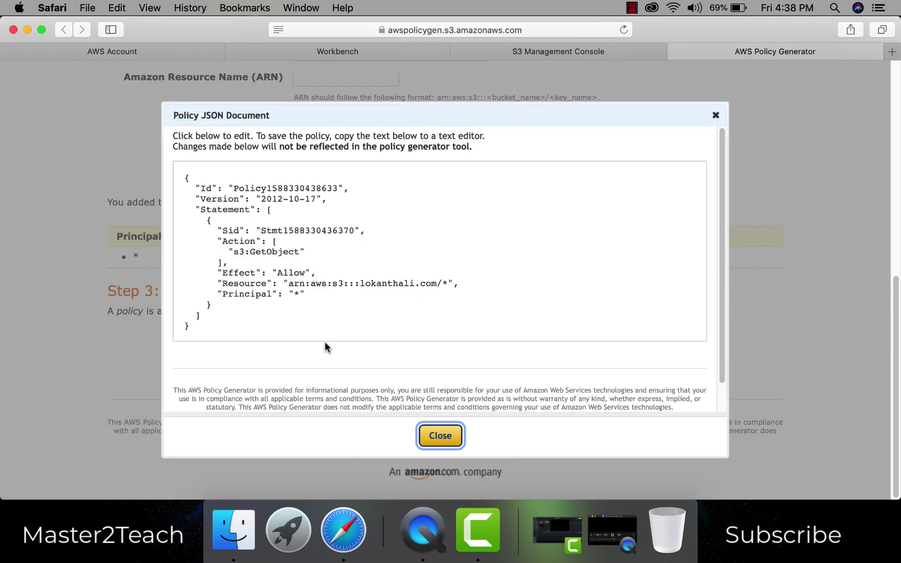
click(217, 306)
key(super+a)
key(super+c)
click(531, 50)
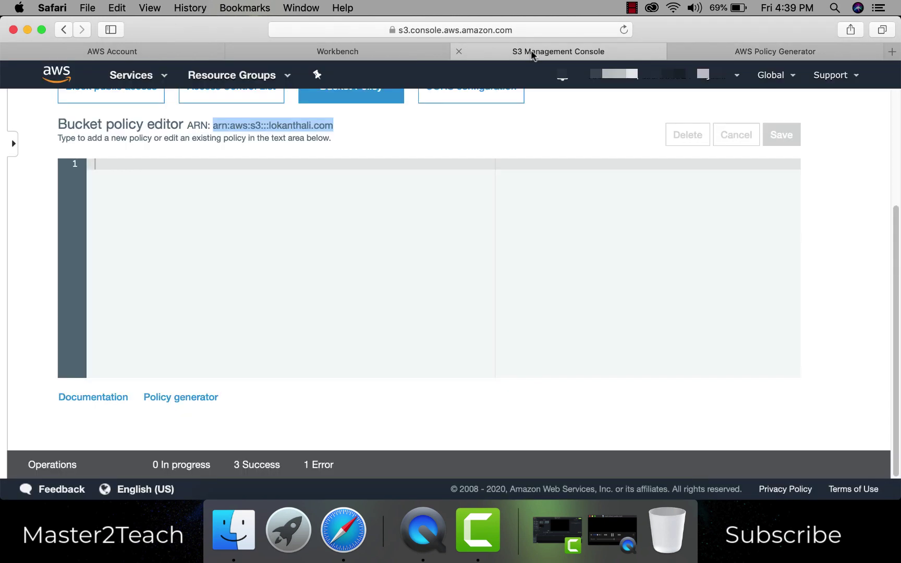
click(258, 245)
key(super+v)
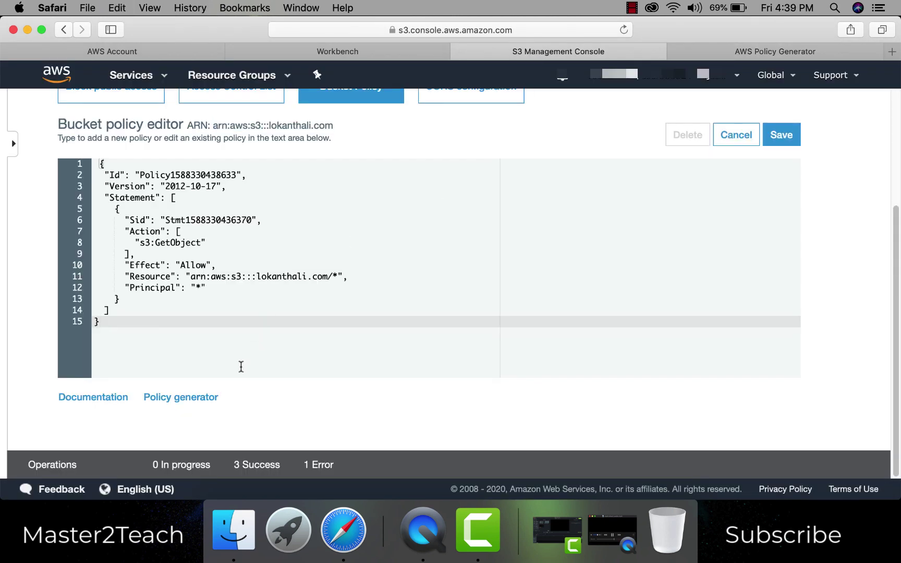
click(789, 138)
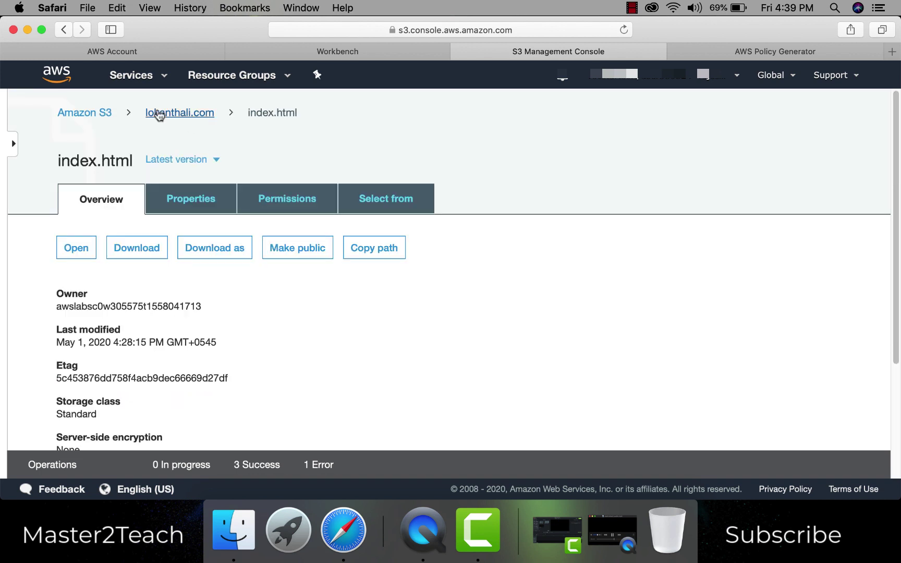
Step: Return to lokanthali.com's Properties and open its Static website hosting settings to reach the endpoint
click(157, 114)
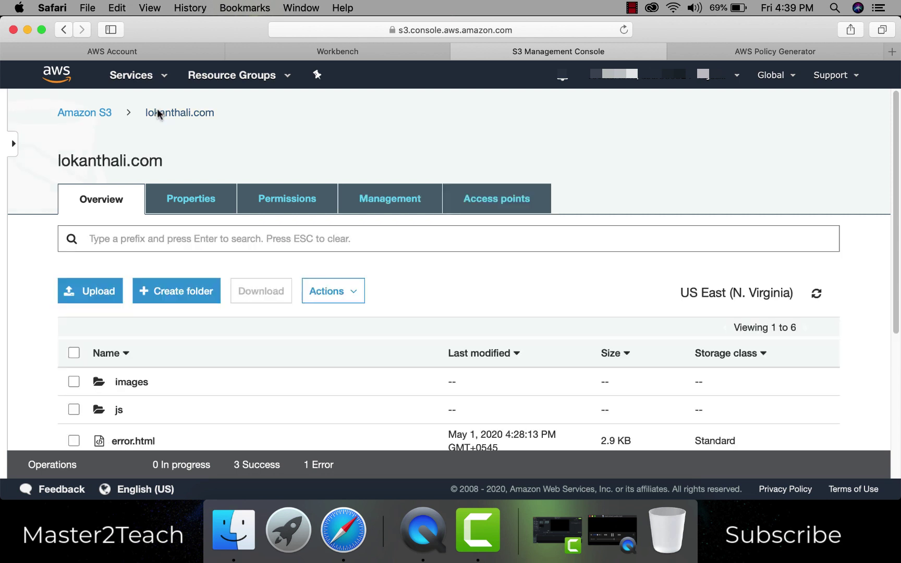
click(183, 200)
click(578, 278)
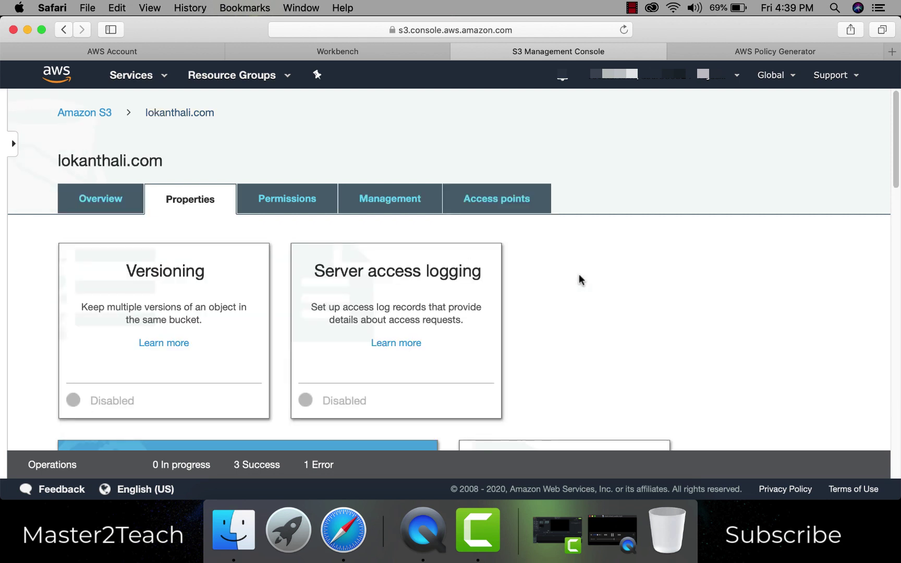
scroll(312, 305, down, 3)
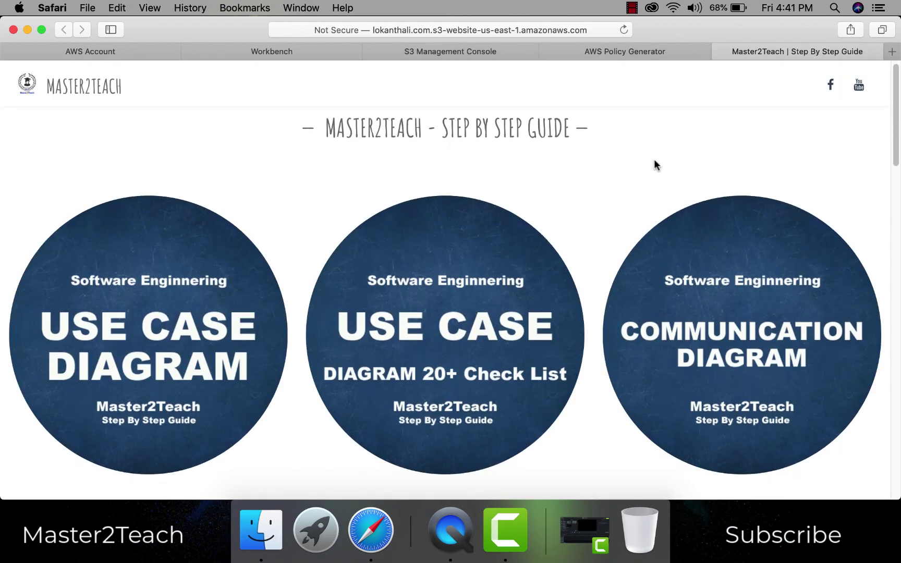
scroll(654, 161, down, 2)
scroll(654, 166, down, 3)
scroll(654, 165, down, 3)
scroll(654, 166, down, 3)
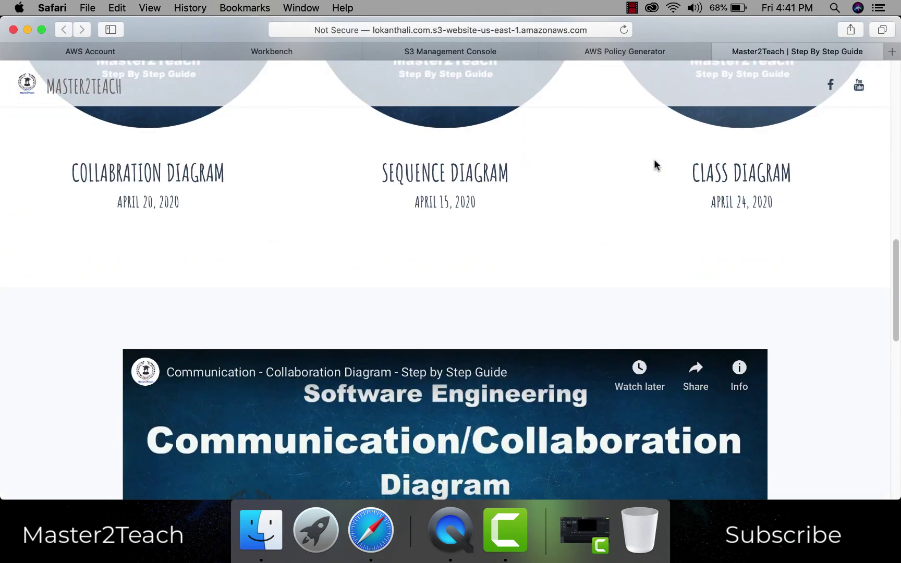
scroll(655, 161, down, 5)
scroll(654, 161, down, 2)
scroll(655, 162, down, 3)
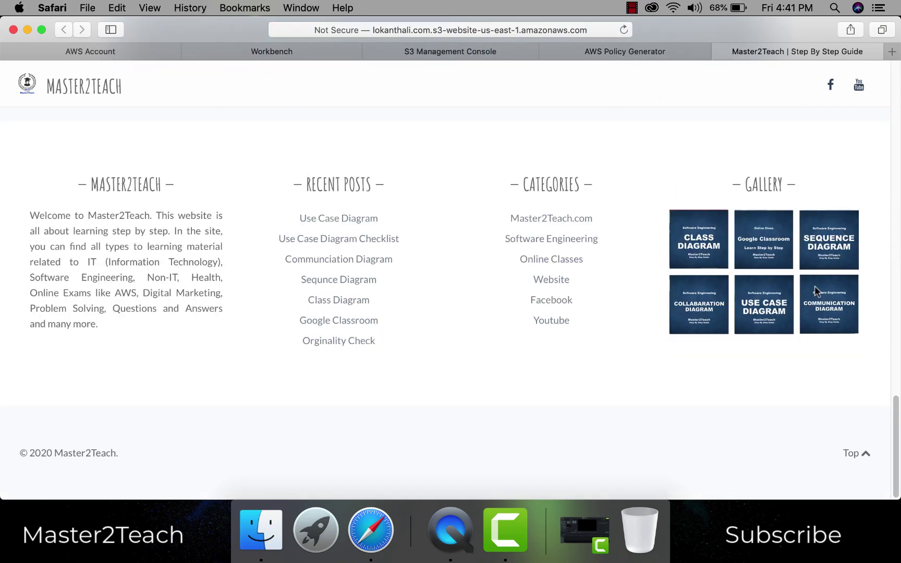
Step: Jump back to the top of the Master2Teach site and return to the S3 console tab
click(862, 457)
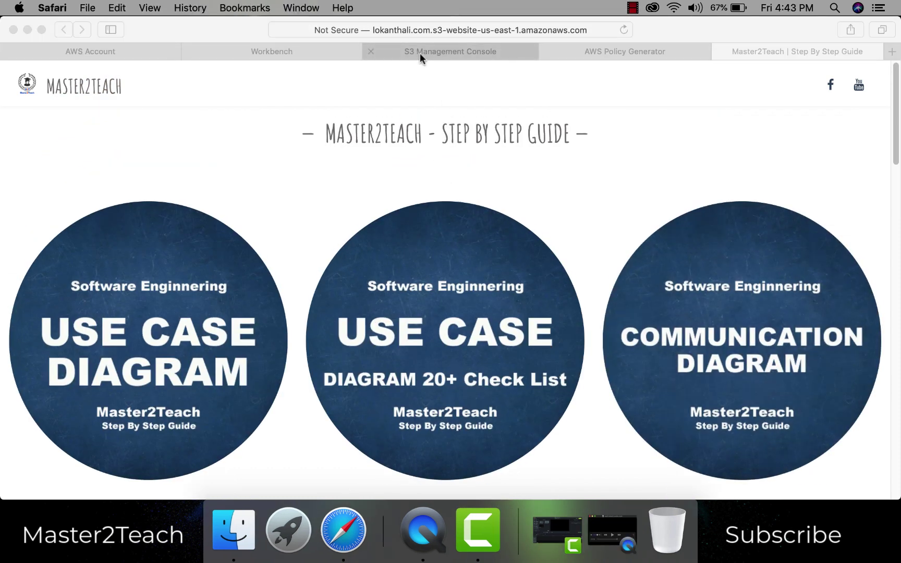
click(420, 53)
scroll(254, 296, up, 5)
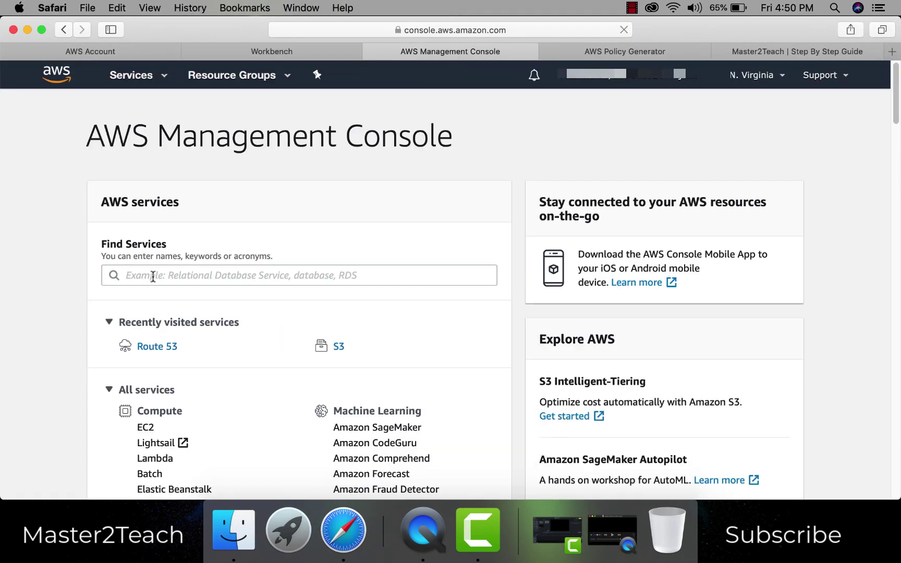
Step: Find Route 53 from the services search and reach its Hosted zones table
click(153, 277)
text(rou)
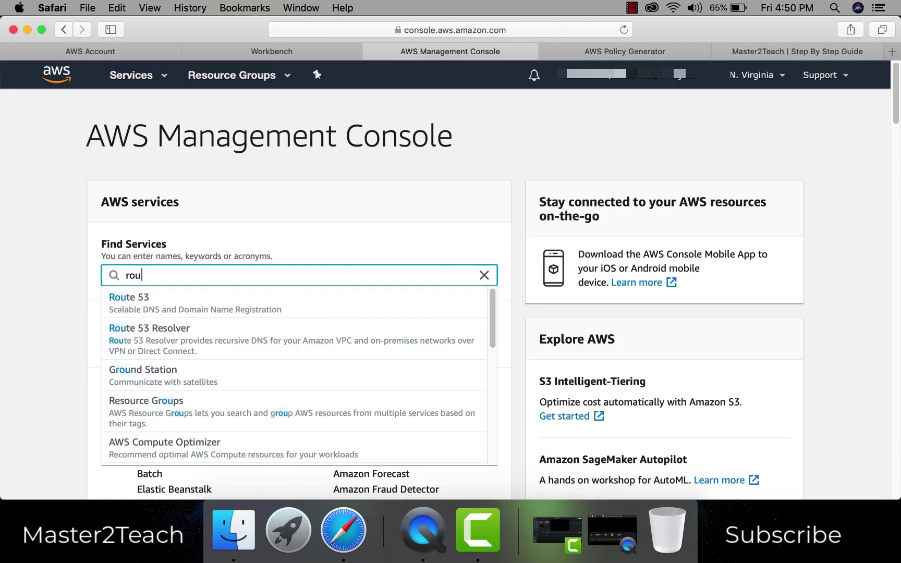
text(te)
click(149, 300)
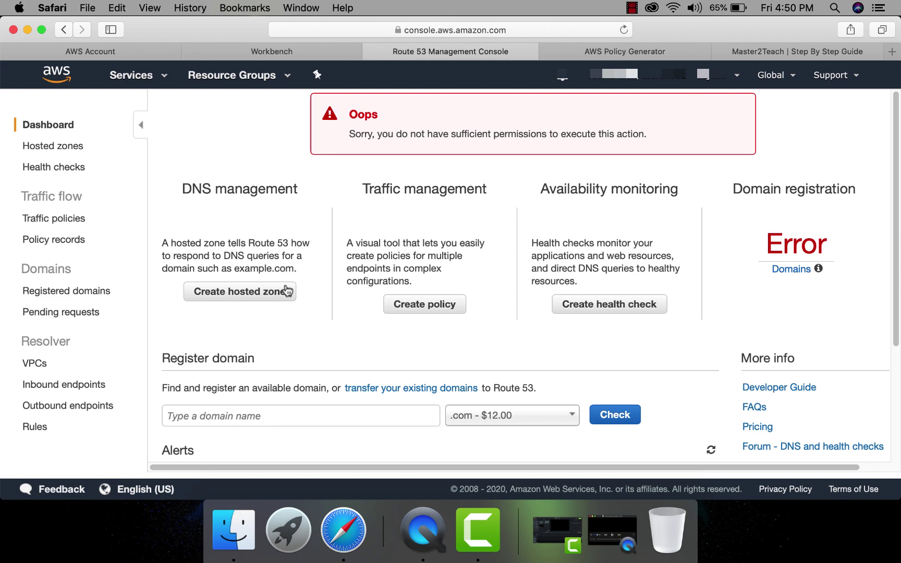
click(231, 294)
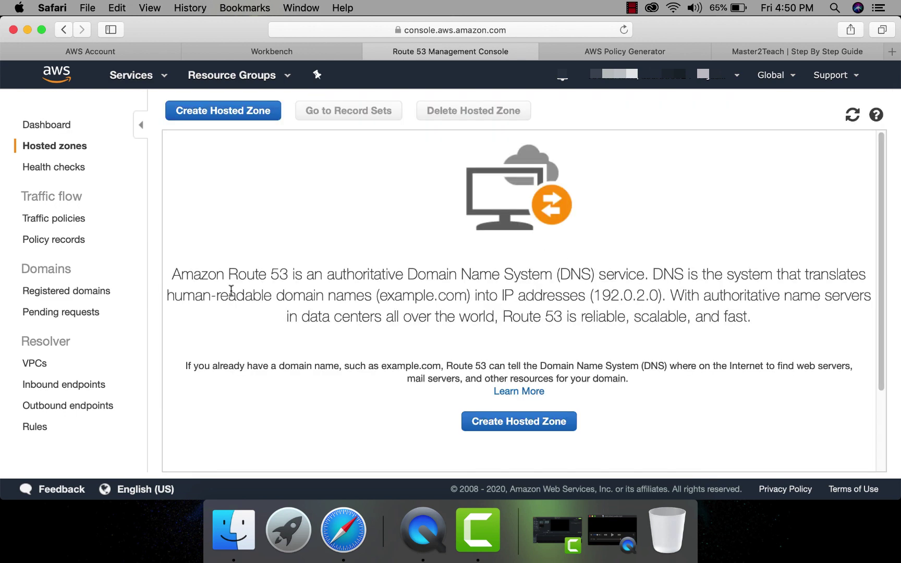
click(525, 426)
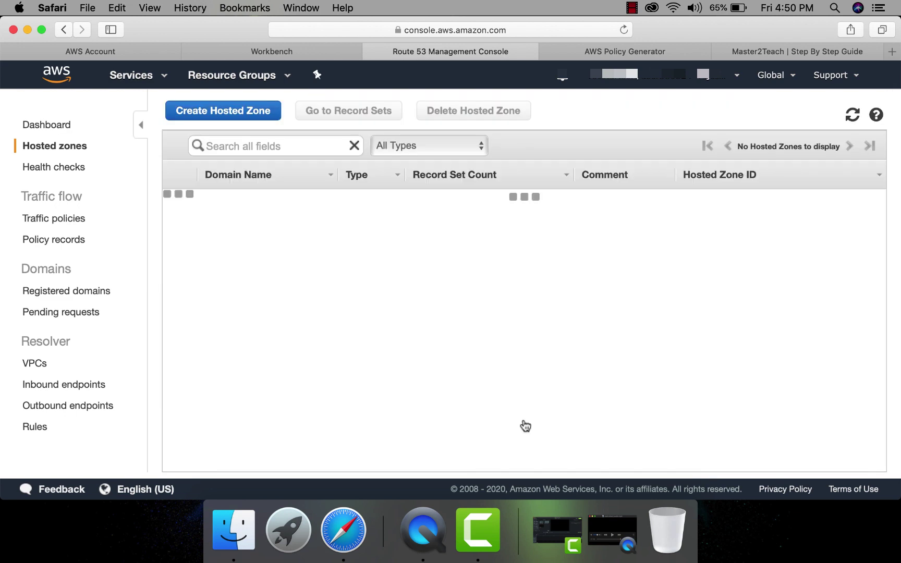
Step: Create a public hosted zone named lokanthali.com
click(228, 115)
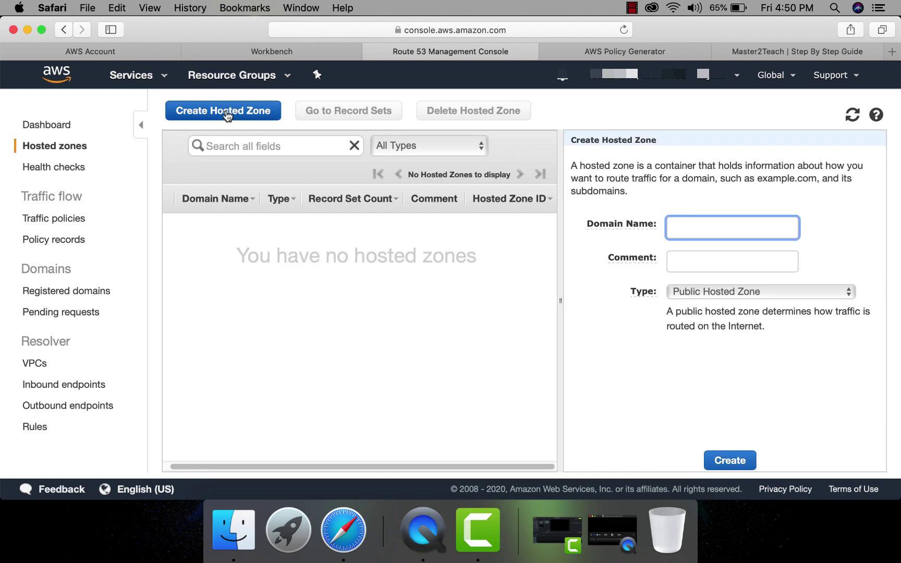
text(lokanthali.com)
key(Tab)
click(729, 462)
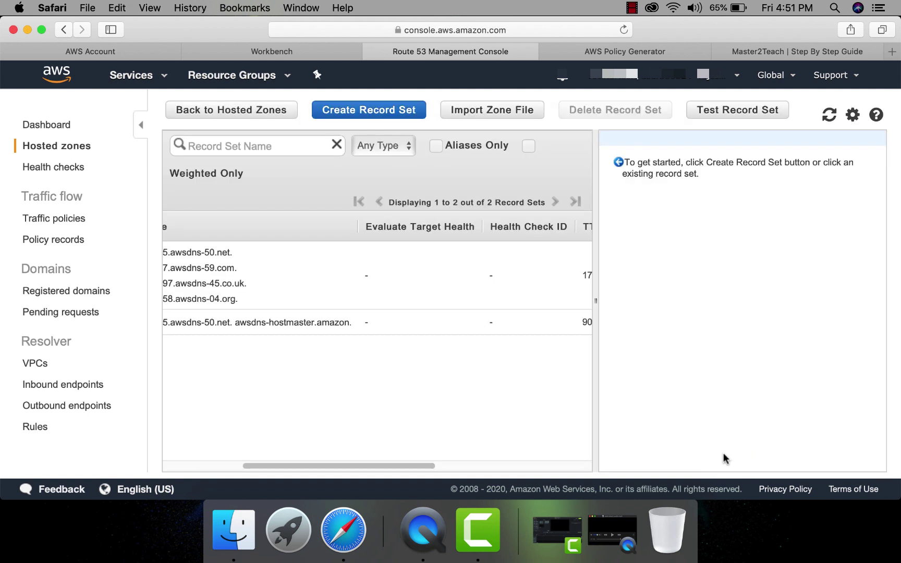
drag(364, 466, 265, 467)
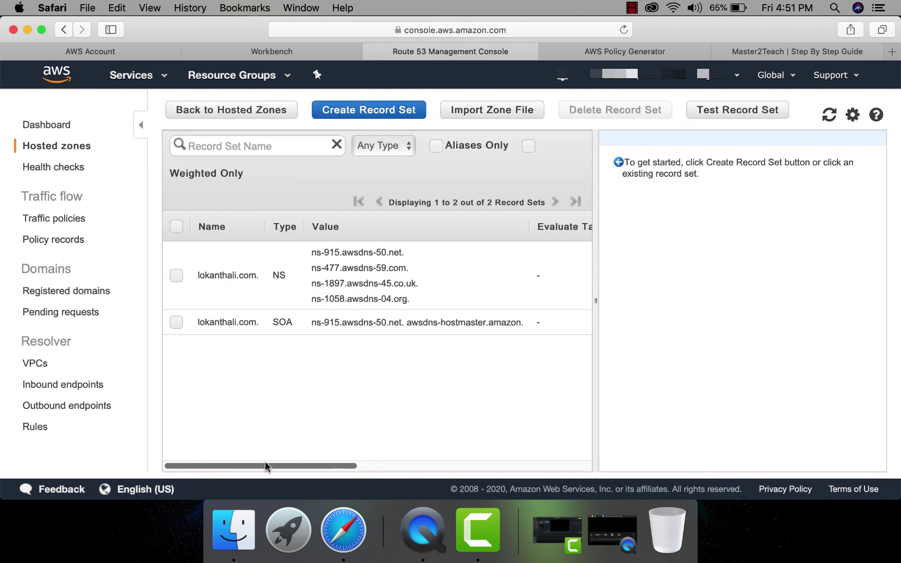
Step: Inspect the zone's NS record and its name server values
click(325, 251)
drag(312, 268, 442, 273)
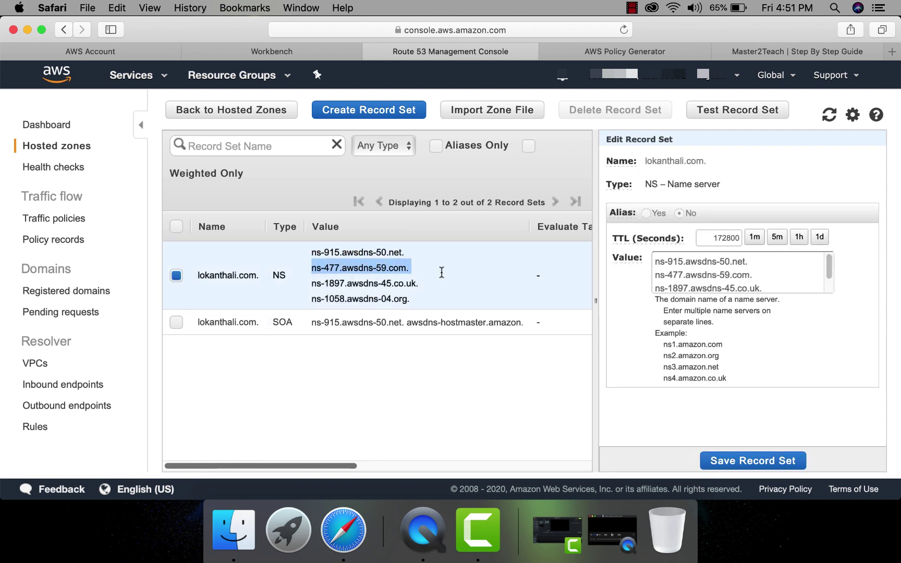
click(478, 273)
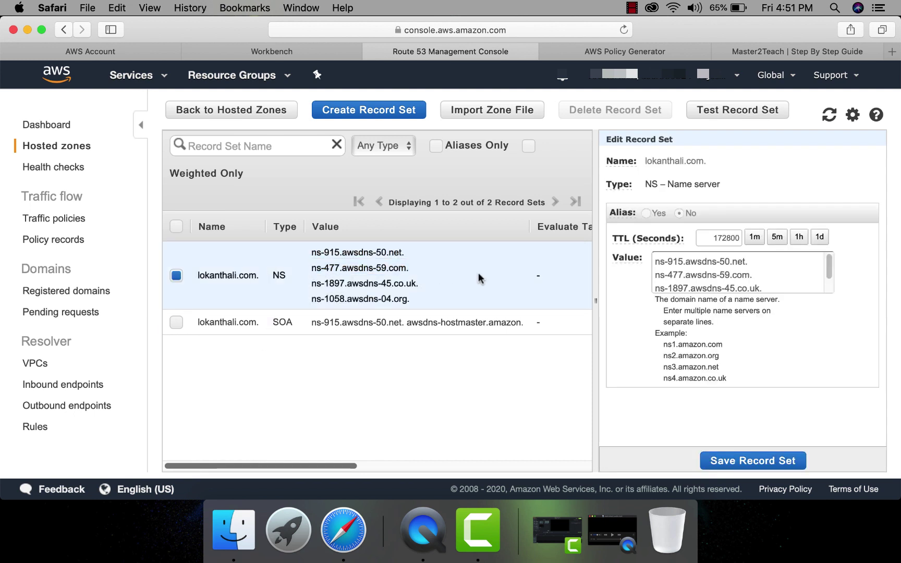
Step: Create an A alias record for lokanthali.com targeting its S3 website endpoint
click(387, 110)
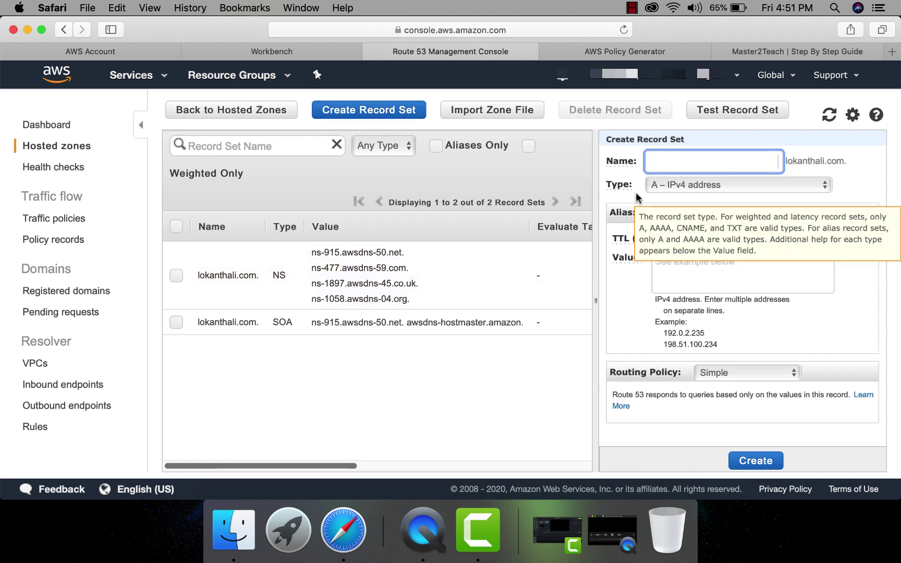
click(648, 213)
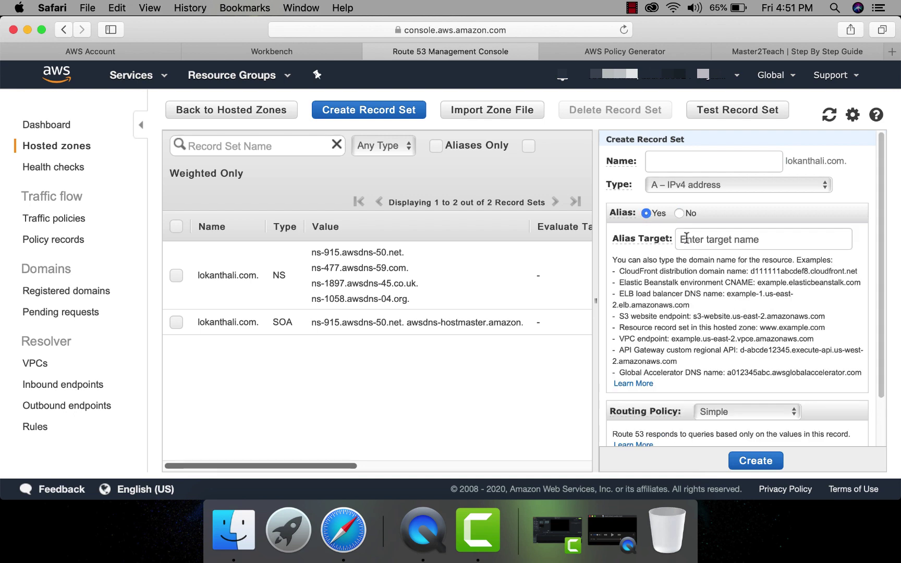
click(711, 239)
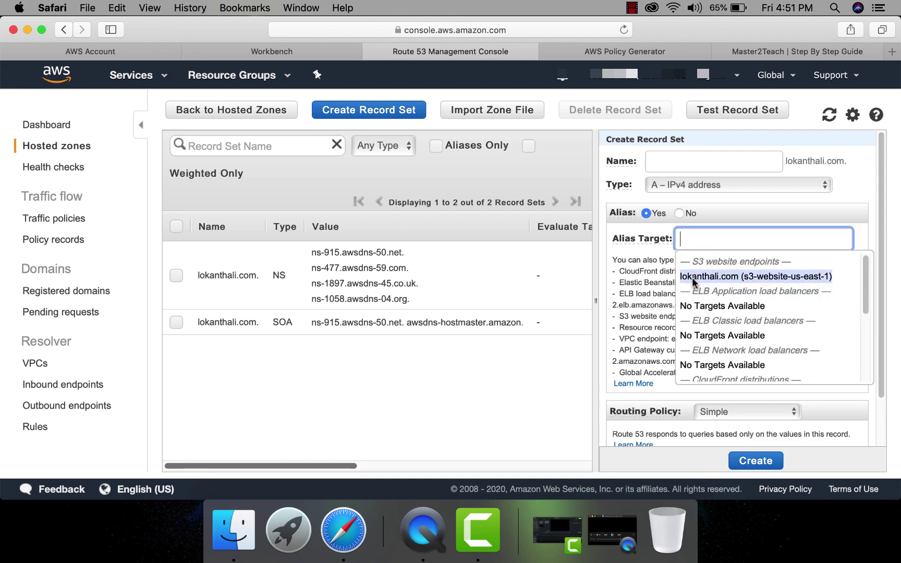
click(761, 277)
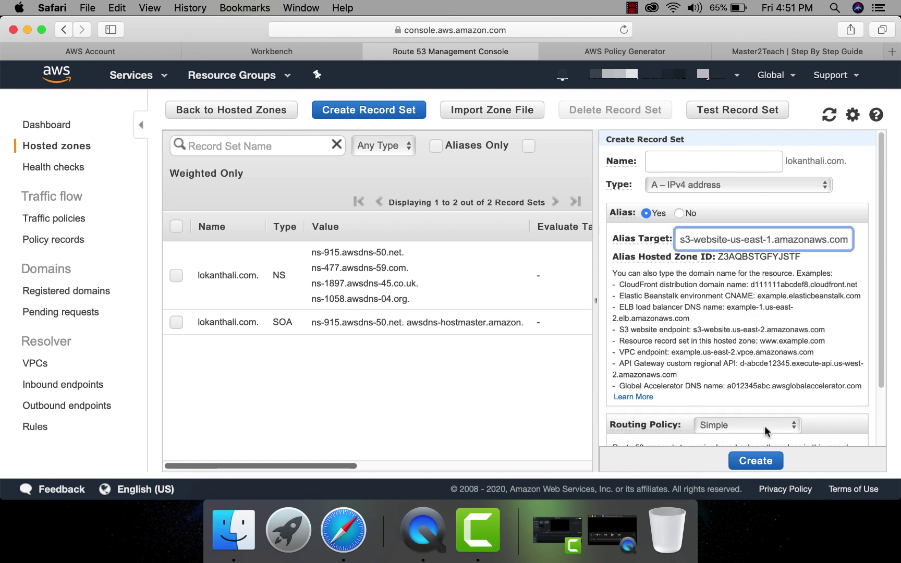
click(752, 461)
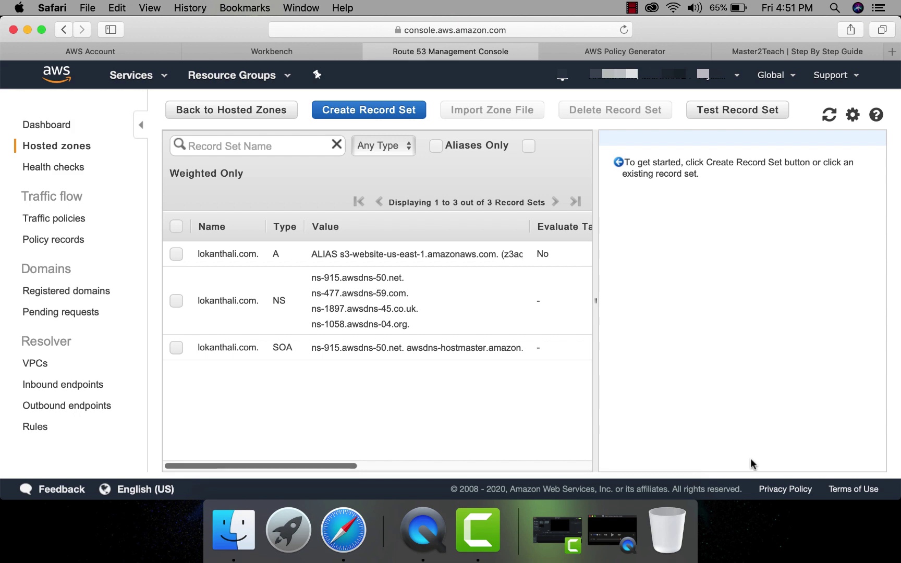
Step: Launch Firefox, reach the registrar's Name Servers form and paste the first Route 53 server into Name Server 1
click(287, 530)
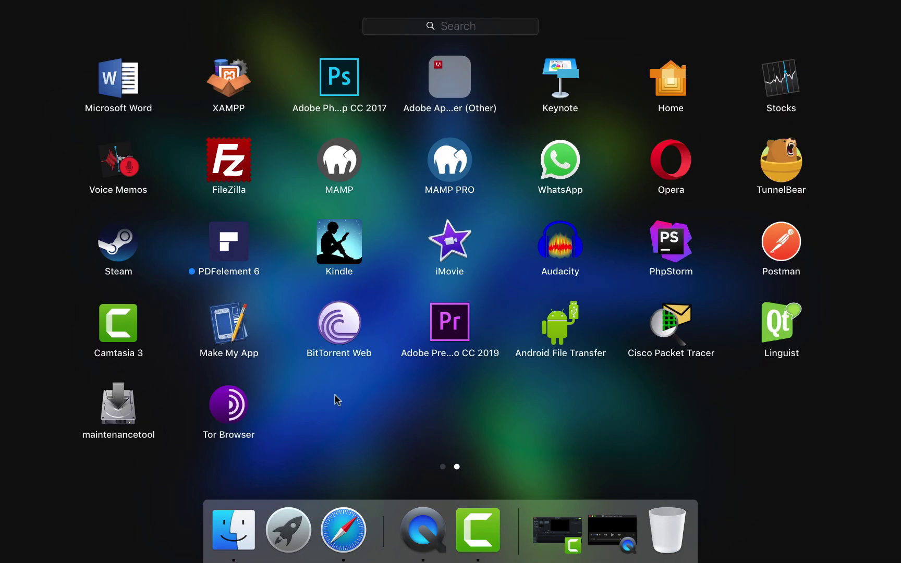
scroll(324, 374, left, 3)
click(335, 327)
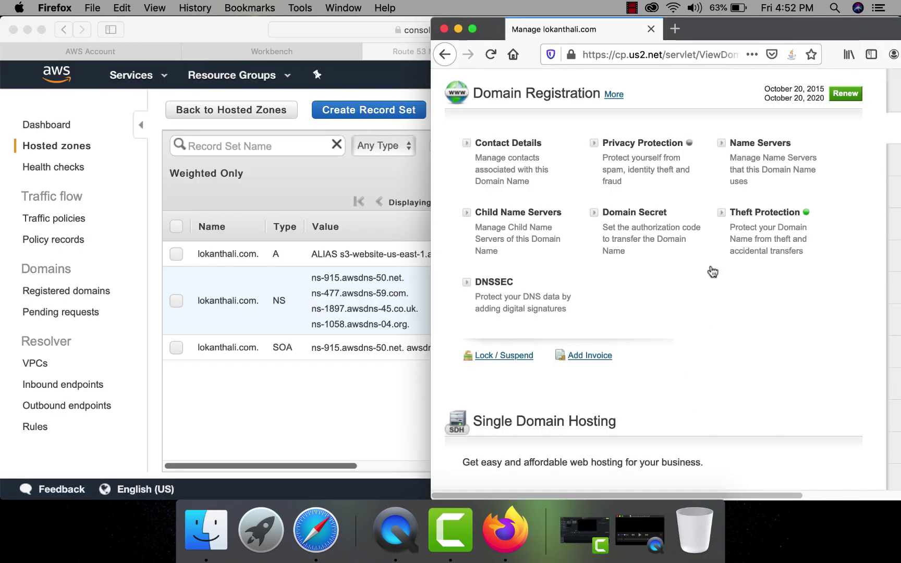
click(748, 146)
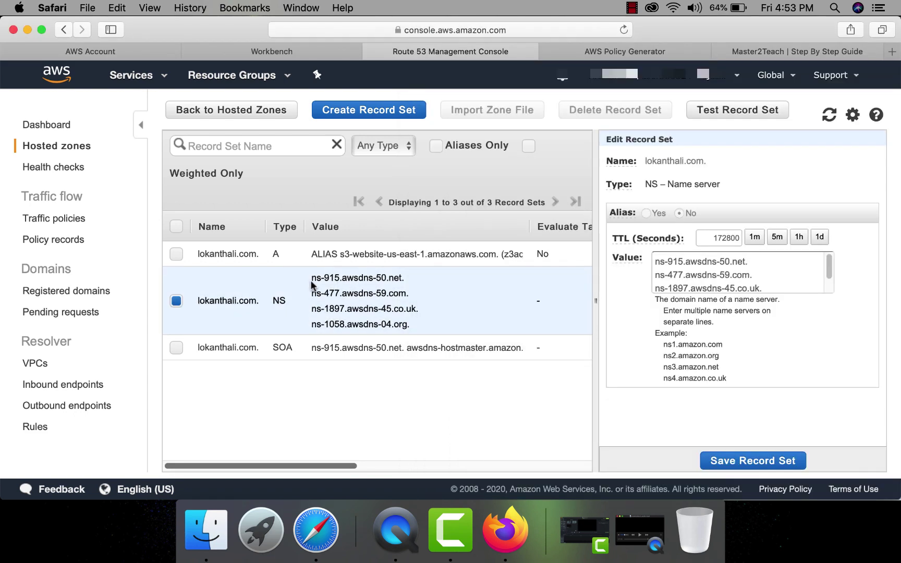
drag(313, 278, 402, 278)
key(super+c)
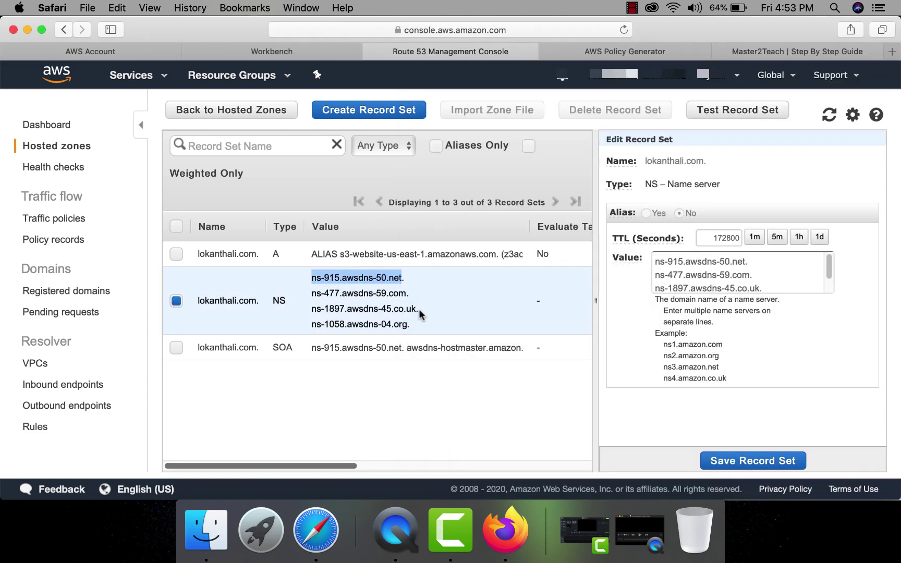
click(505, 529)
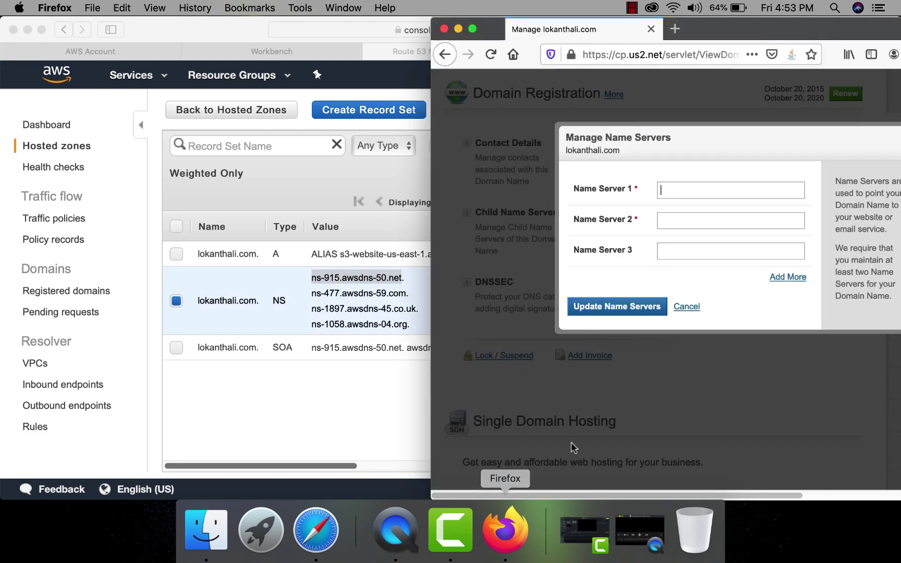
key(super+v)
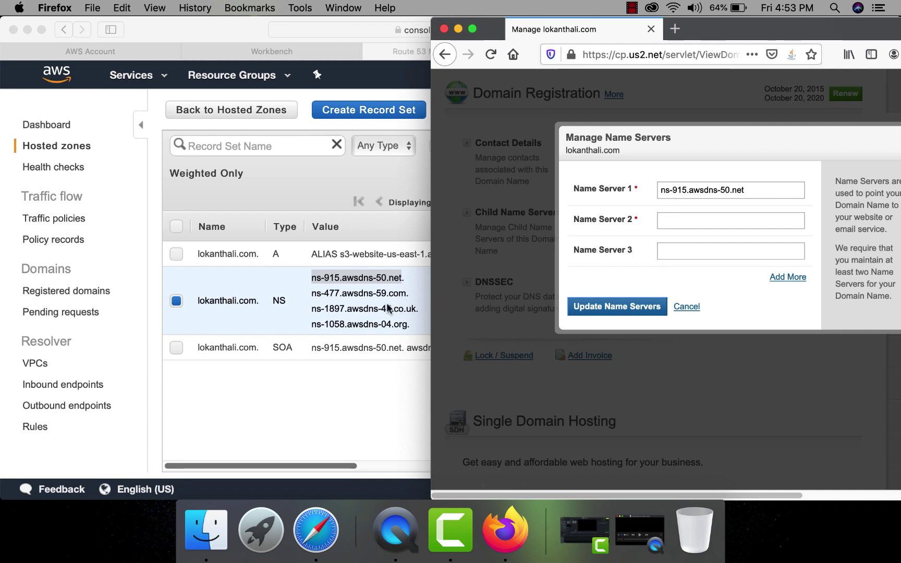
Step: Paste the second Route 53 server into Name Server 2 and update the domain's name servers
click(358, 296)
drag(310, 293, 408, 293)
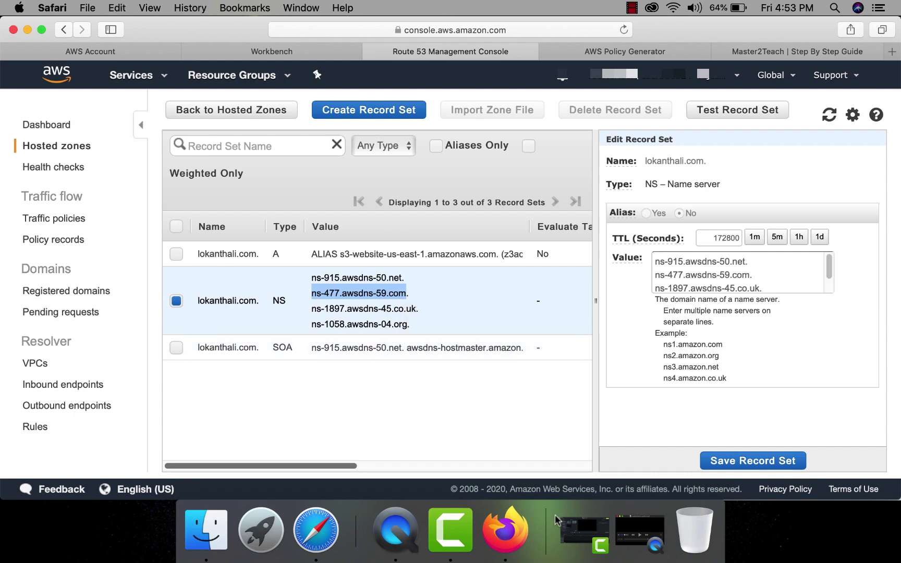
click(505, 530)
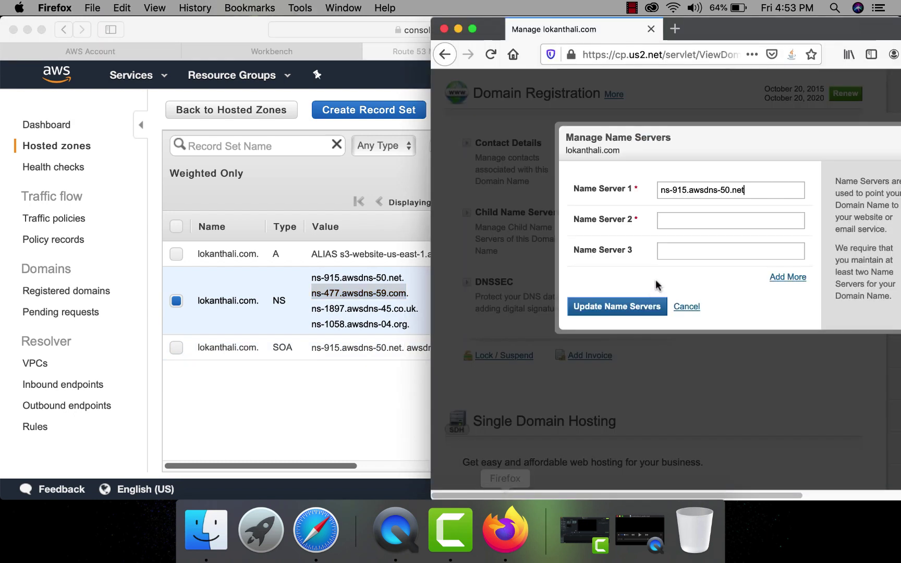
click(665, 219)
text(ns-477.awsdns-59.com)
click(609, 306)
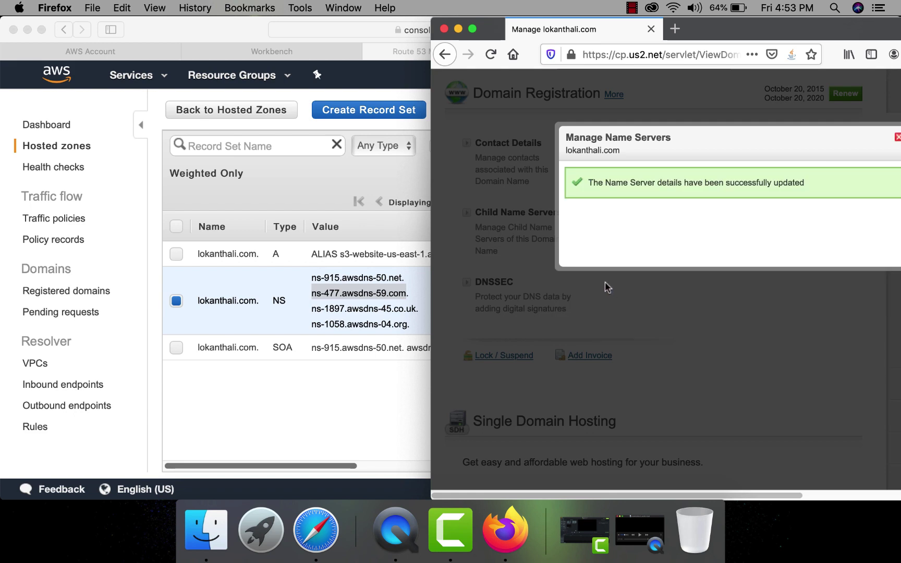
click(271, 410)
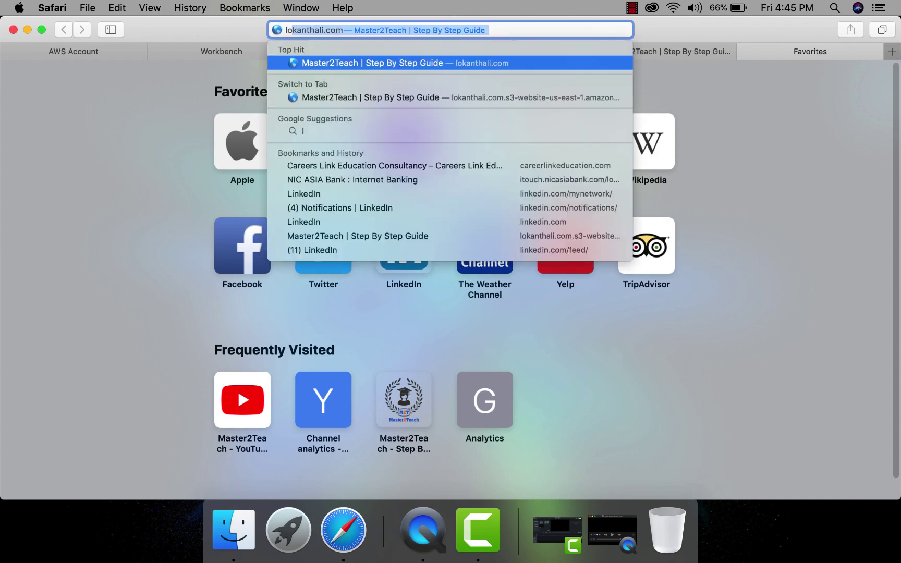
text(okanthali.com)
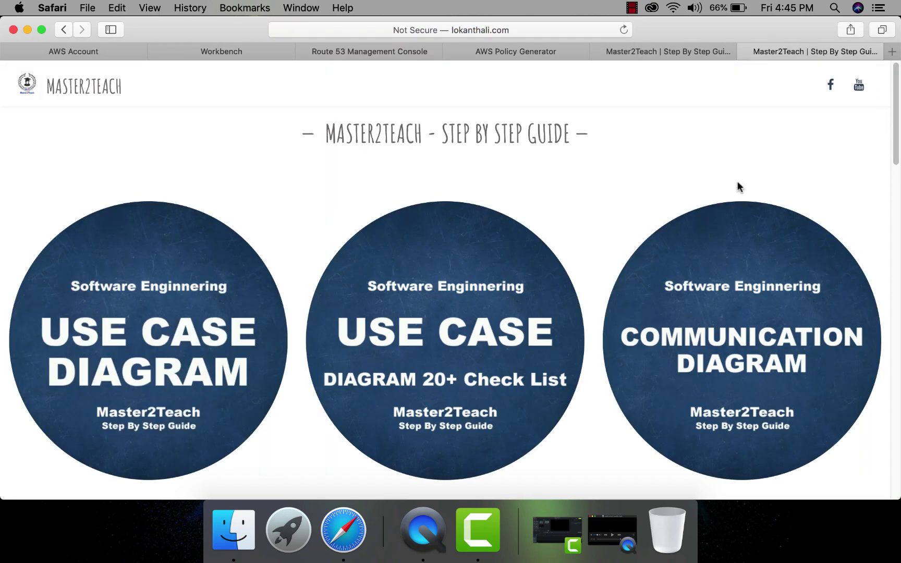
scroll(563, 197, down, 5)
scroll(534, 194, down, 10)
scroll(648, 277, up, 10)
scroll(860, 455, up, 5)
click(454, 31)
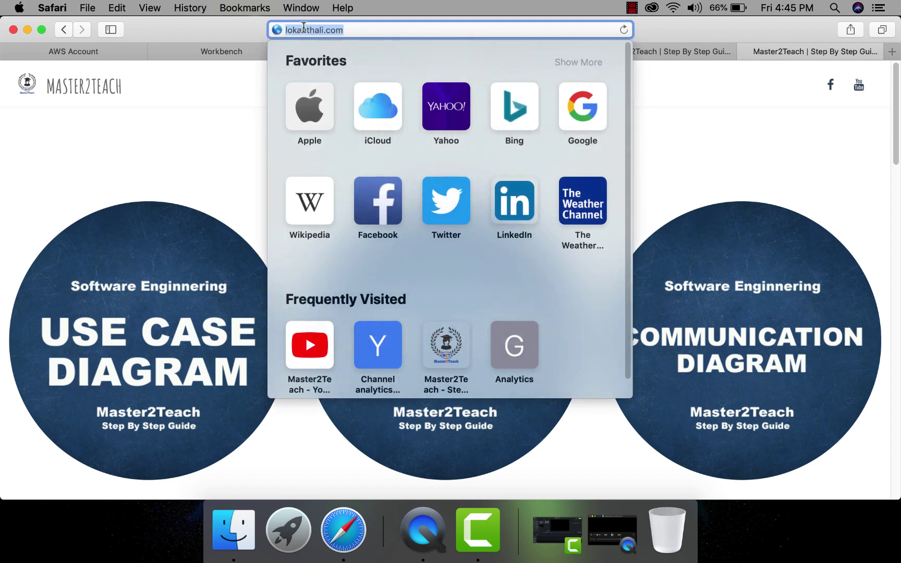
key(Left)
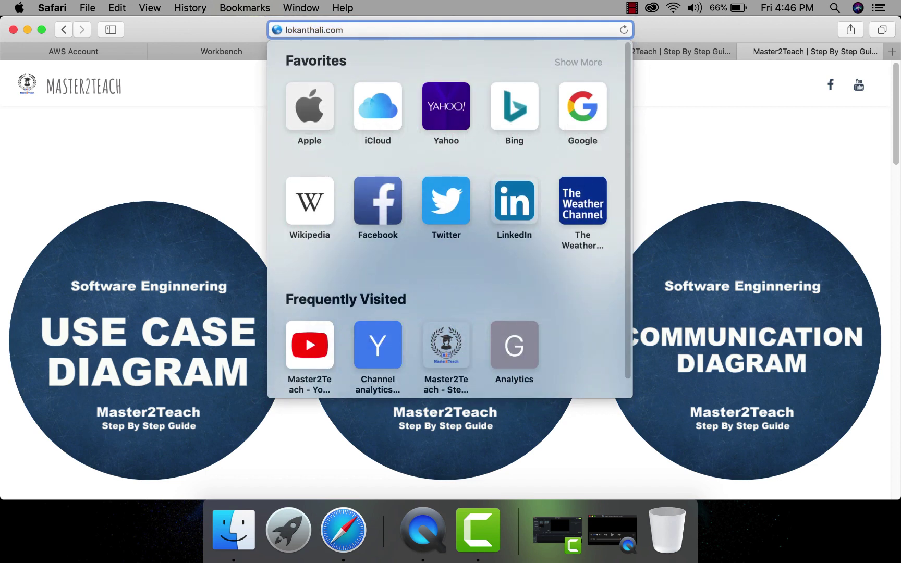
text(www.)
key(Return)
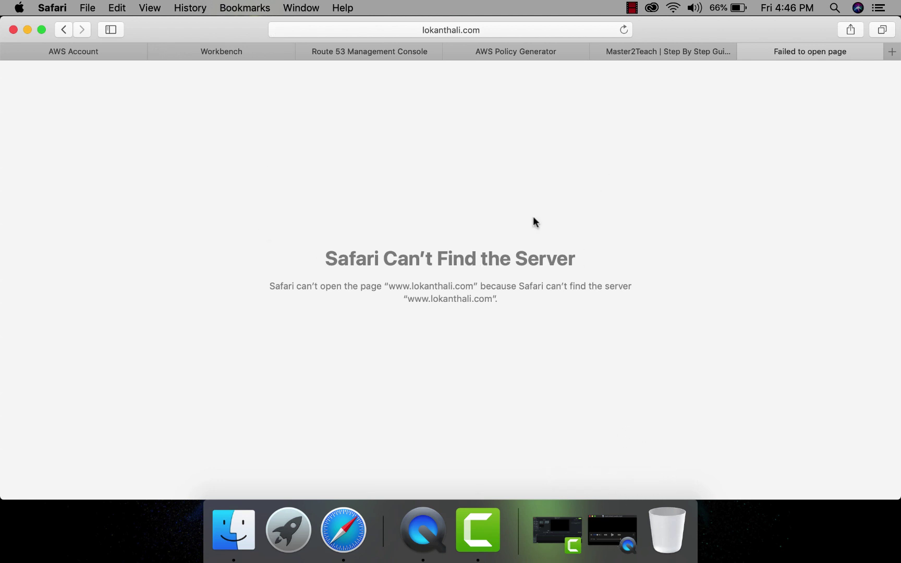
click(338, 47)
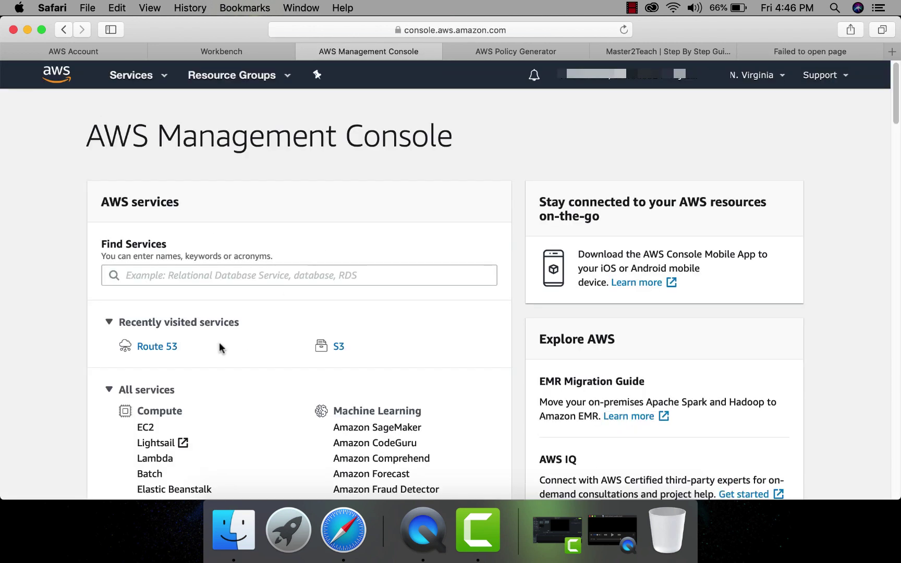
click(338, 347)
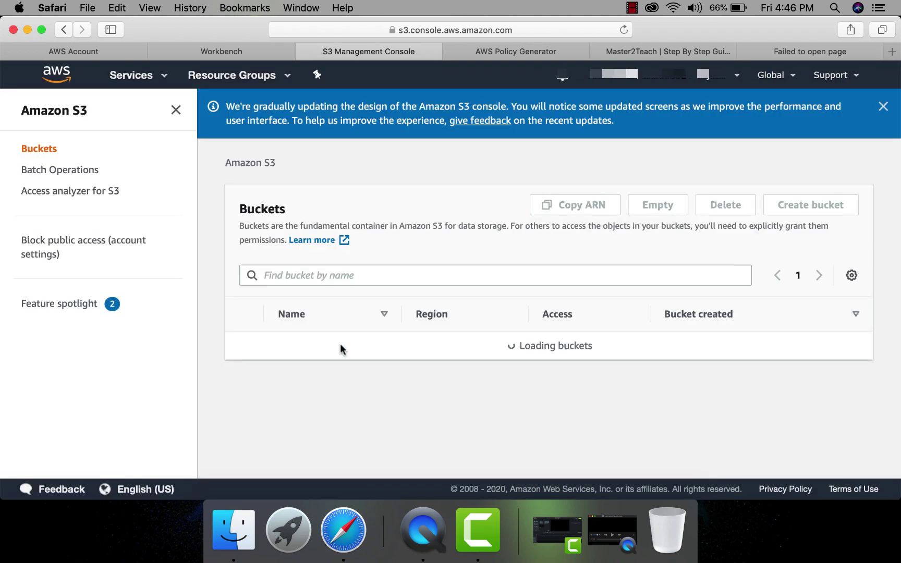
click(795, 205)
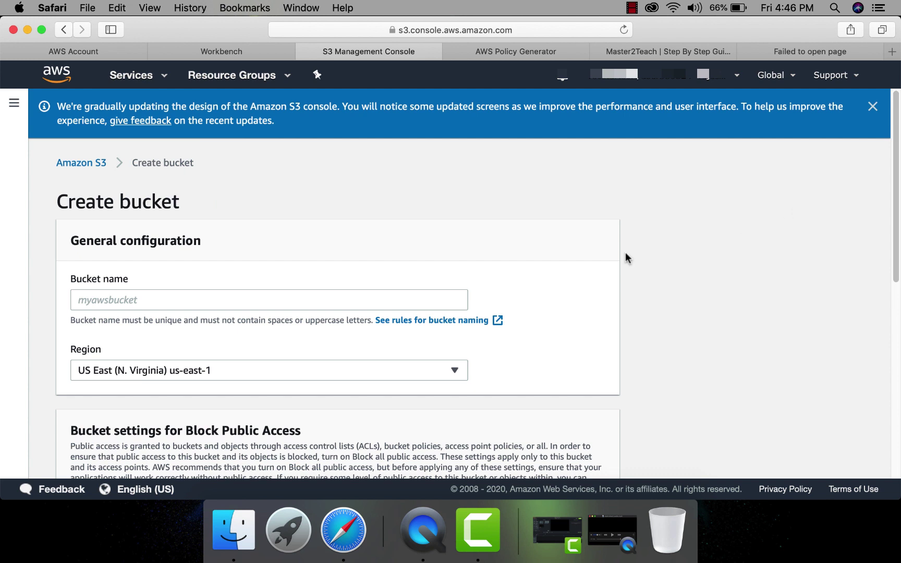
click(149, 300)
text(www.lokanth)
key(BackSpace)
key(BackSpace)
text(ali.com)
scroll(335, 324, down, 5)
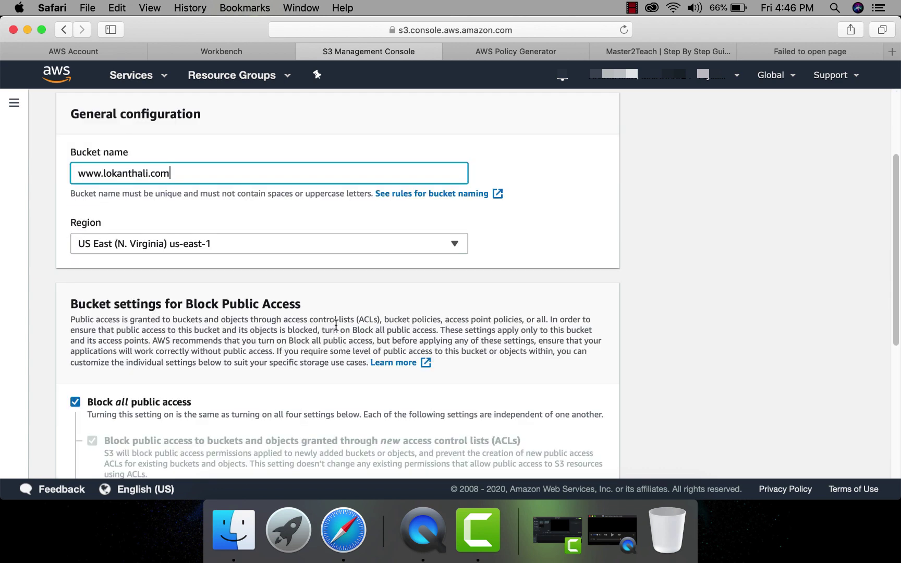
scroll(336, 325, down, 2)
Step: Uncheck Block all public access, acknowledge the warning, and create the bucket
click(76, 310)
scroll(203, 310, down, 8)
click(120, 348)
scroll(254, 386, down, 1)
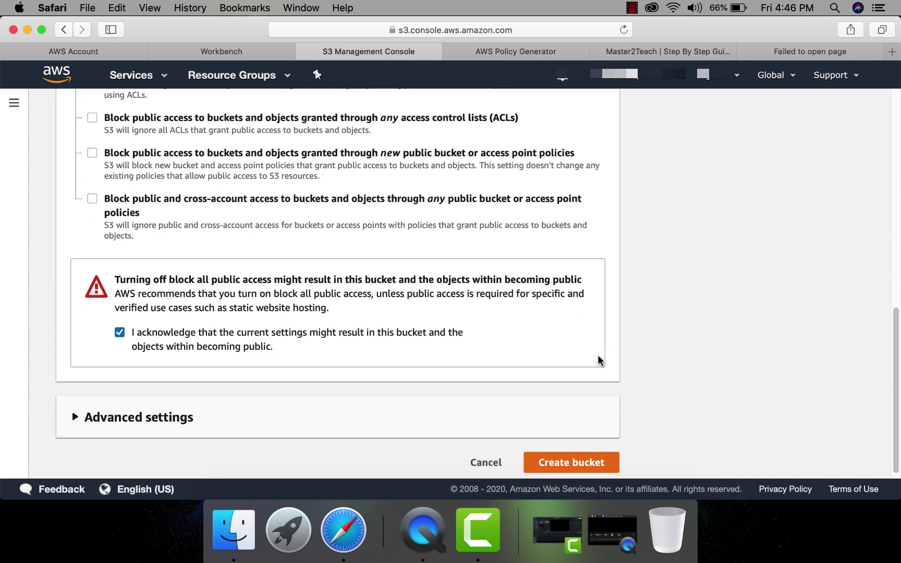
click(571, 464)
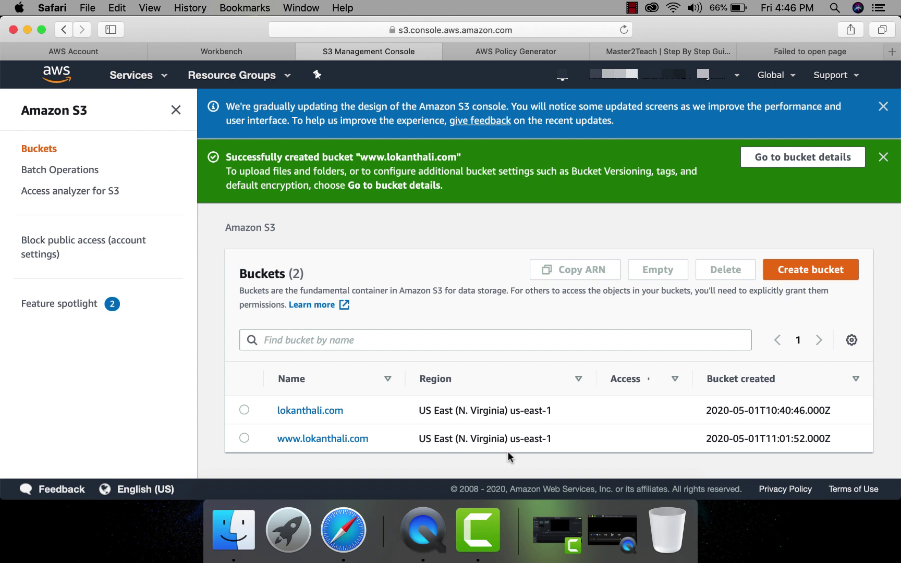
click(314, 439)
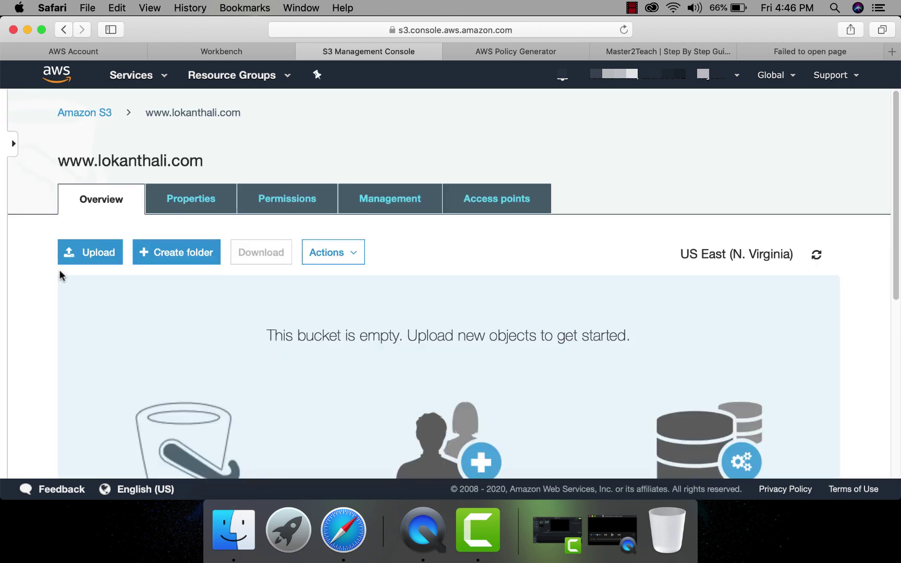
click(190, 201)
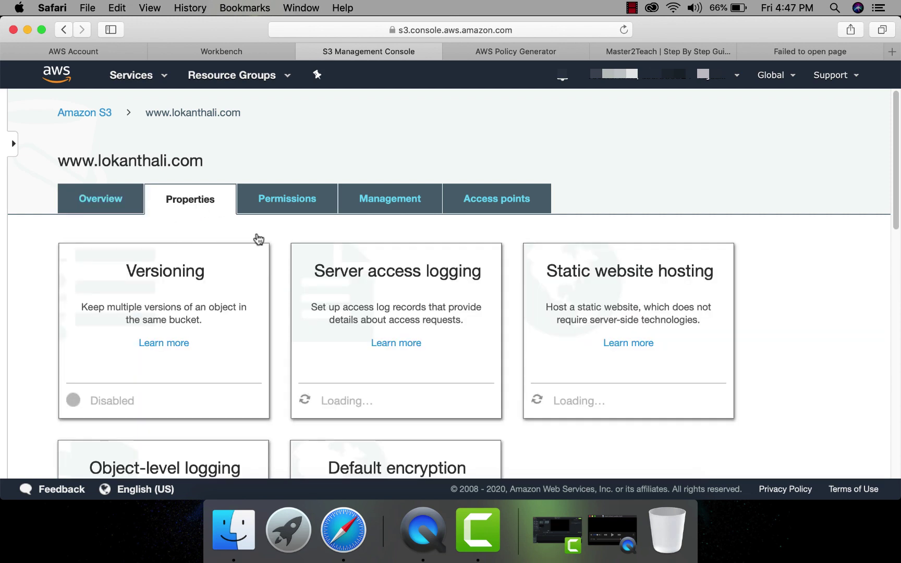
scroll(362, 318, down, 5)
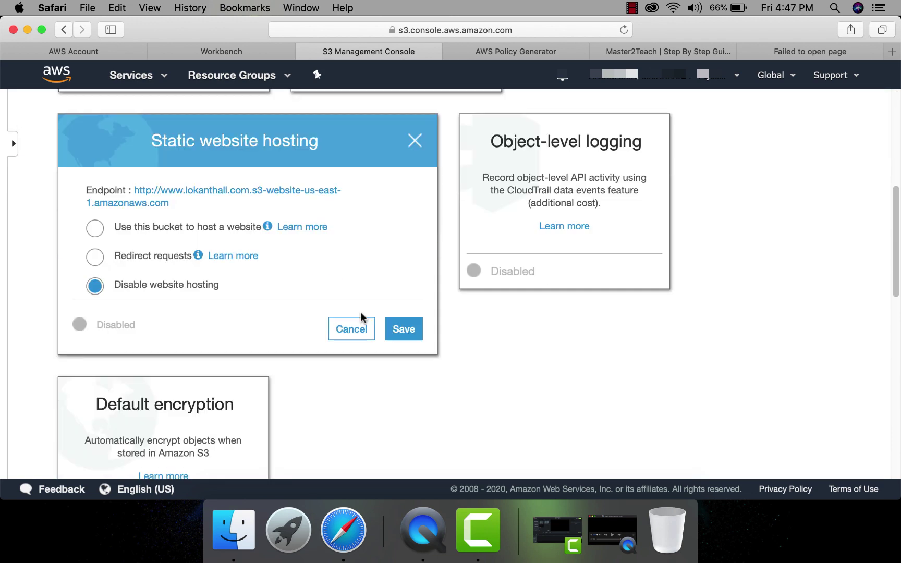
click(94, 259)
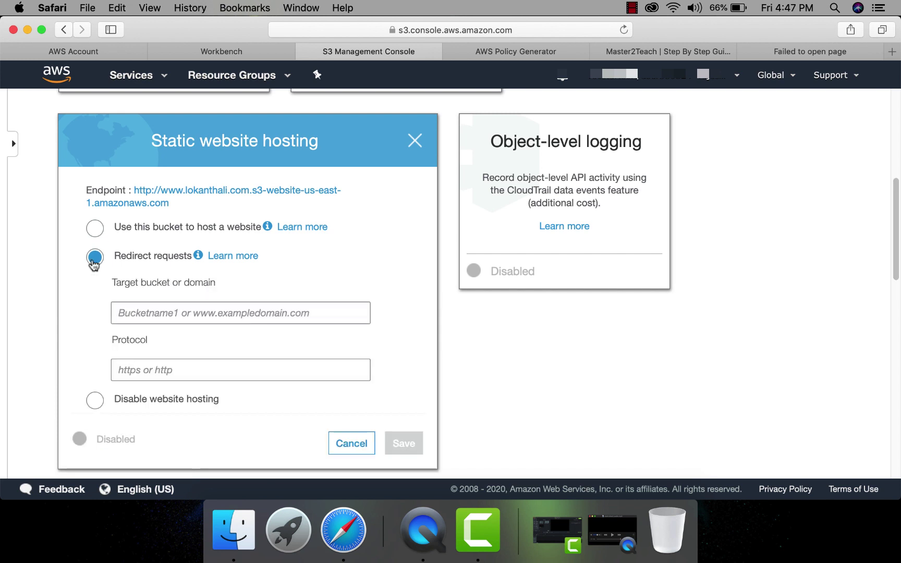
click(177, 313)
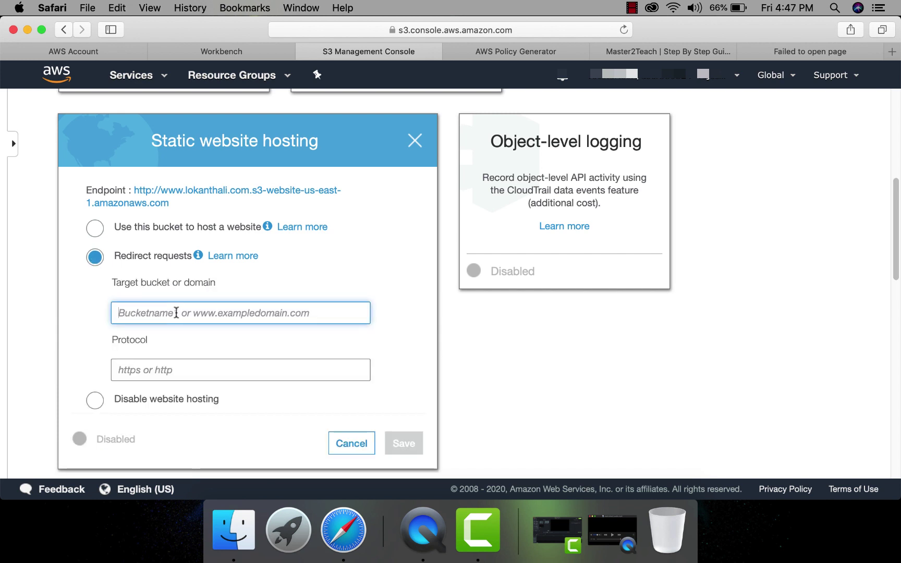
text(lokanthali.com)
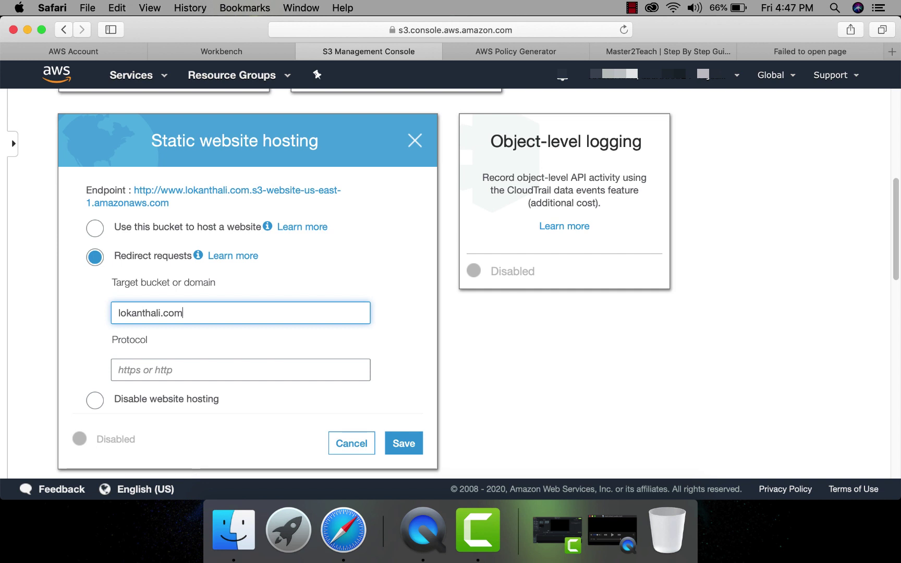
key(Tab)
text(h)
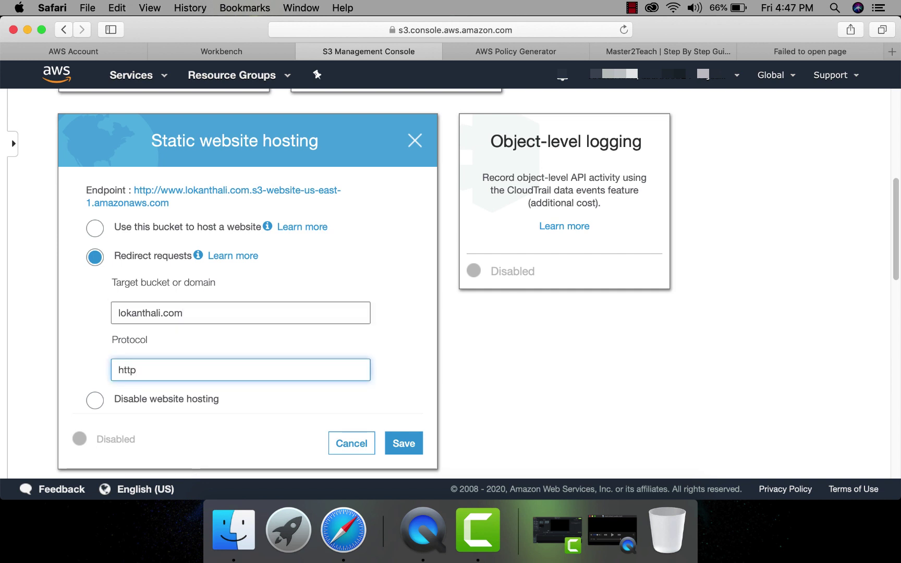
click(407, 444)
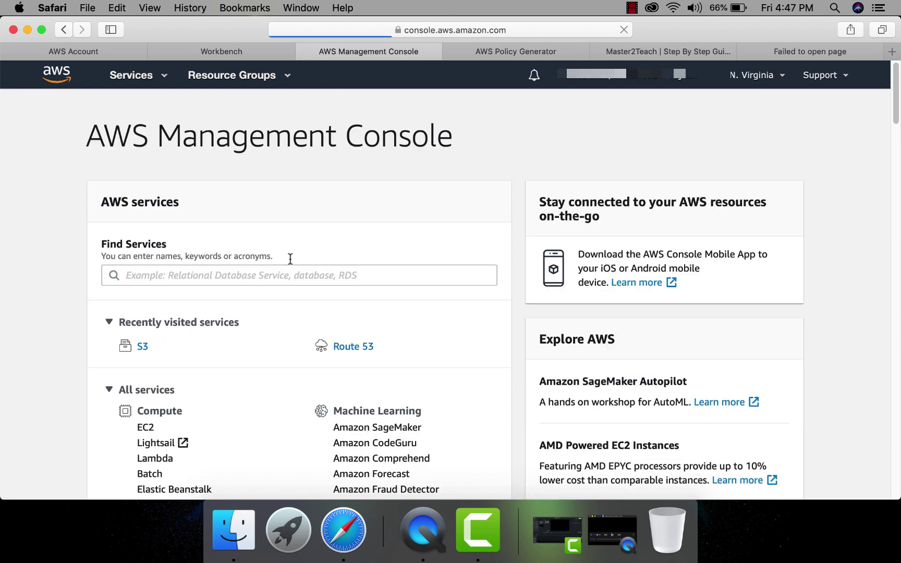
Step: Reach the lokanthali.com hosted zone in Route 53 and start a new record set
click(356, 345)
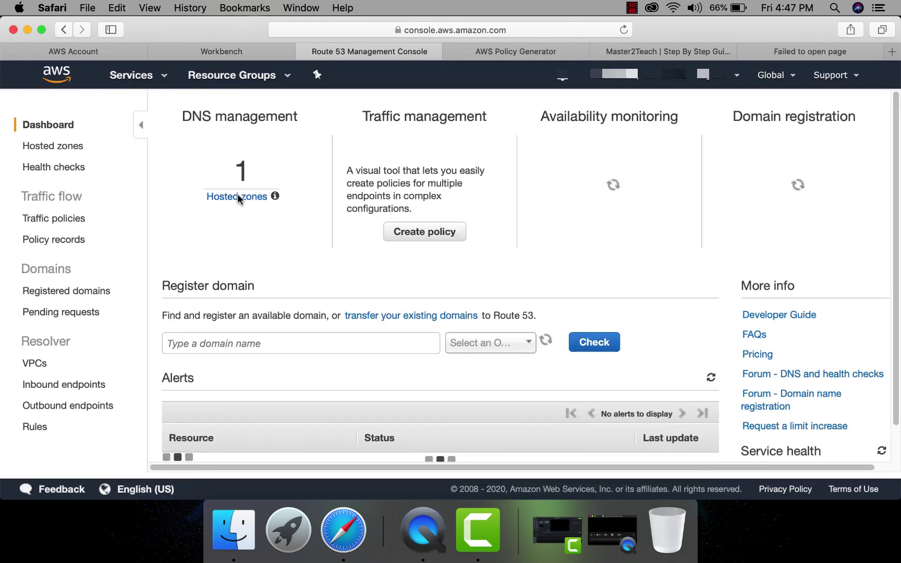
click(232, 271)
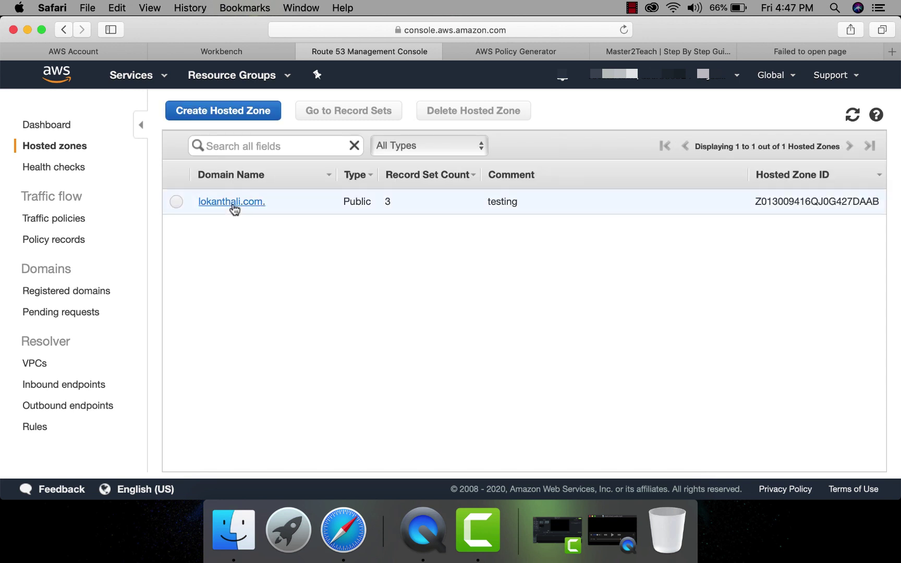
click(232, 203)
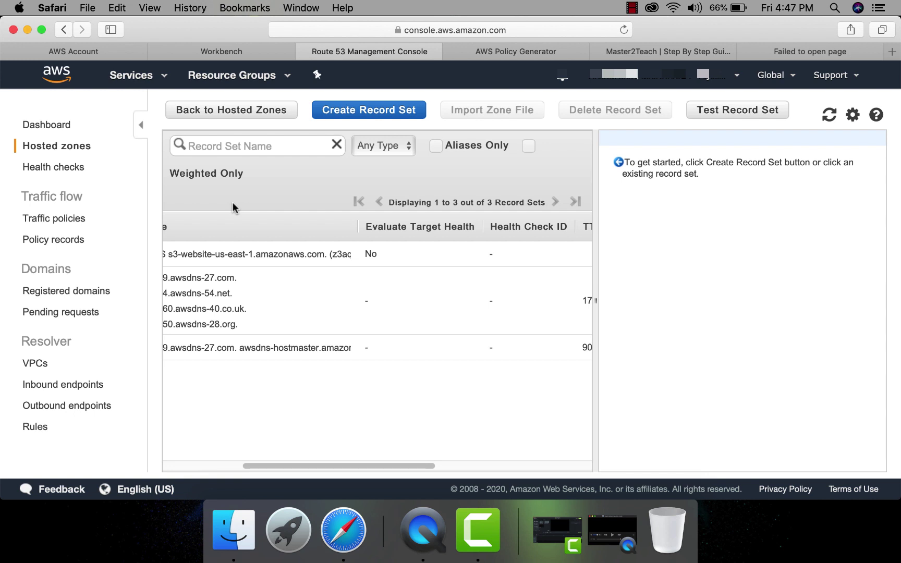
click(365, 116)
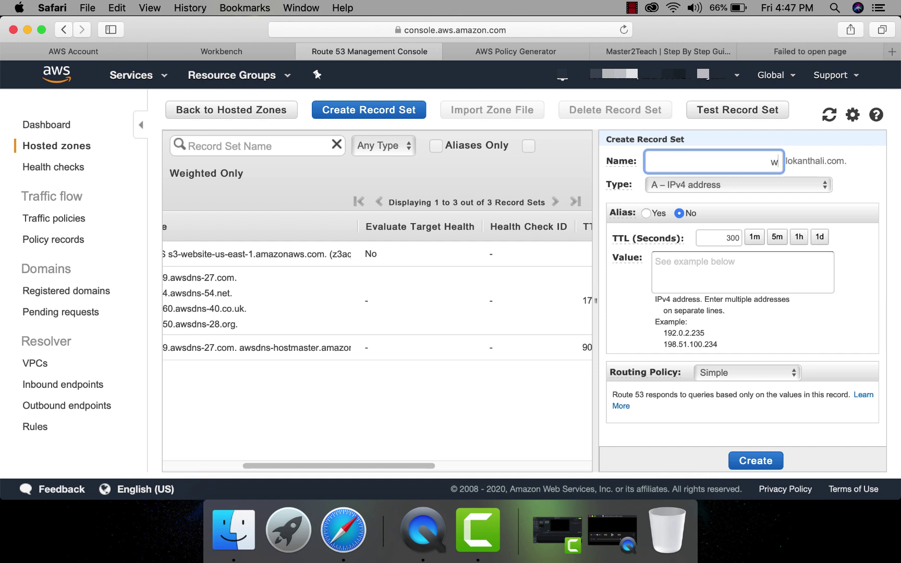
text(ww)
key(BackSpace)
key(Tab)
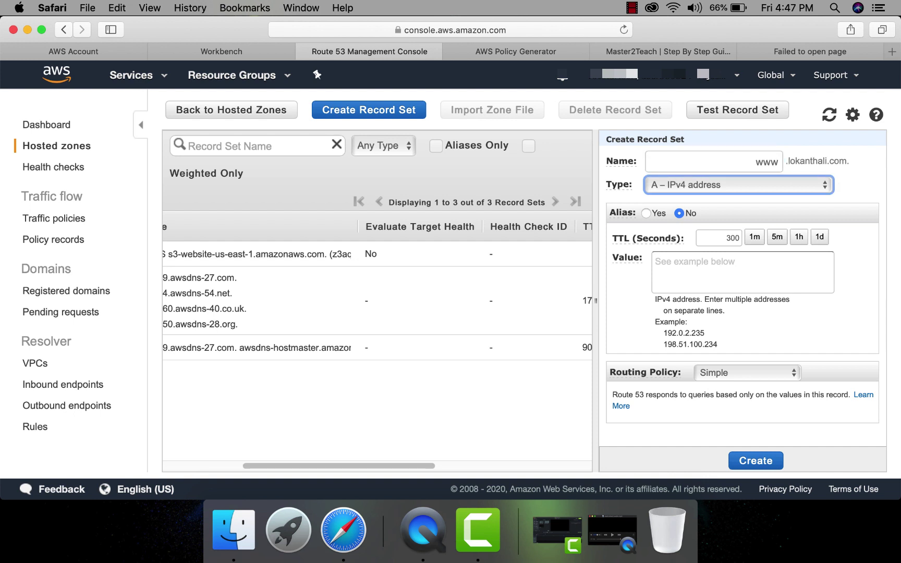
click(647, 214)
click(724, 243)
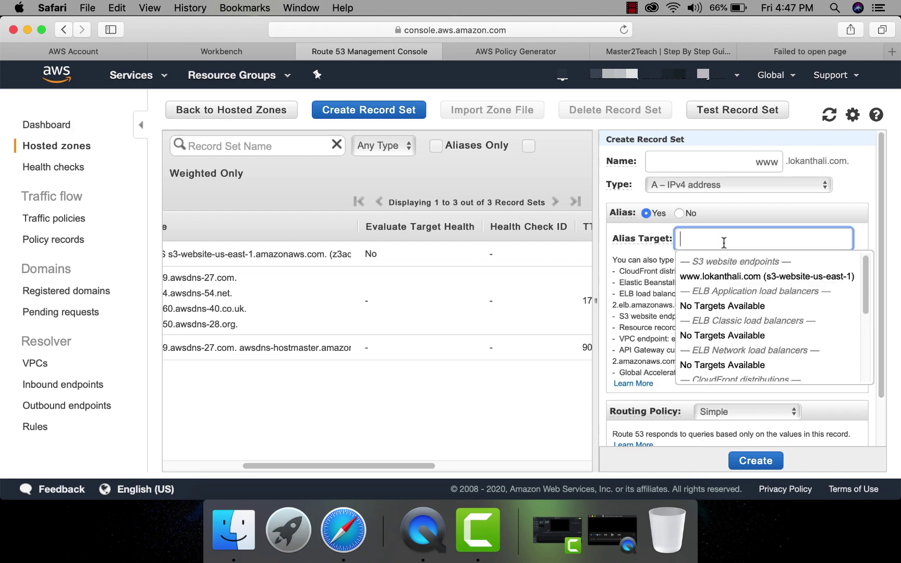
click(703, 276)
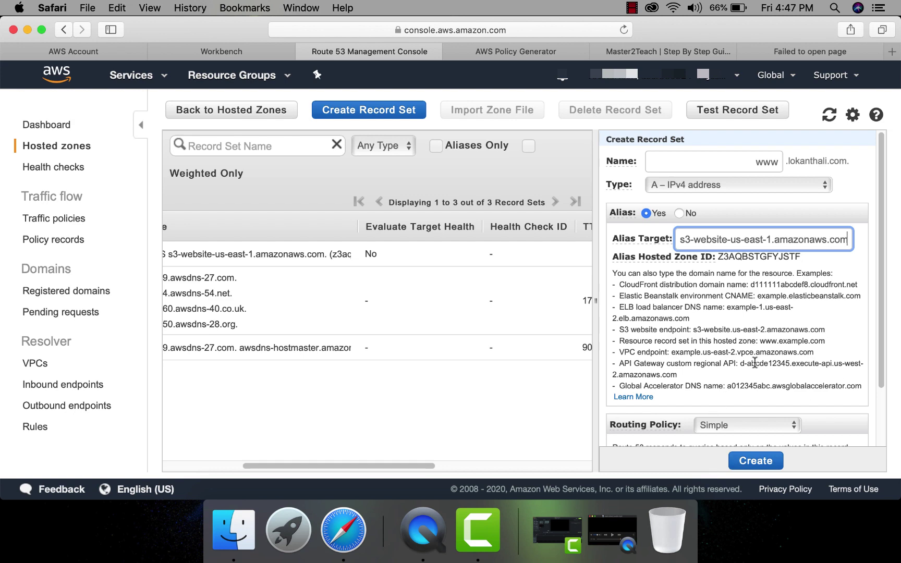
scroll(755, 362, down, 2)
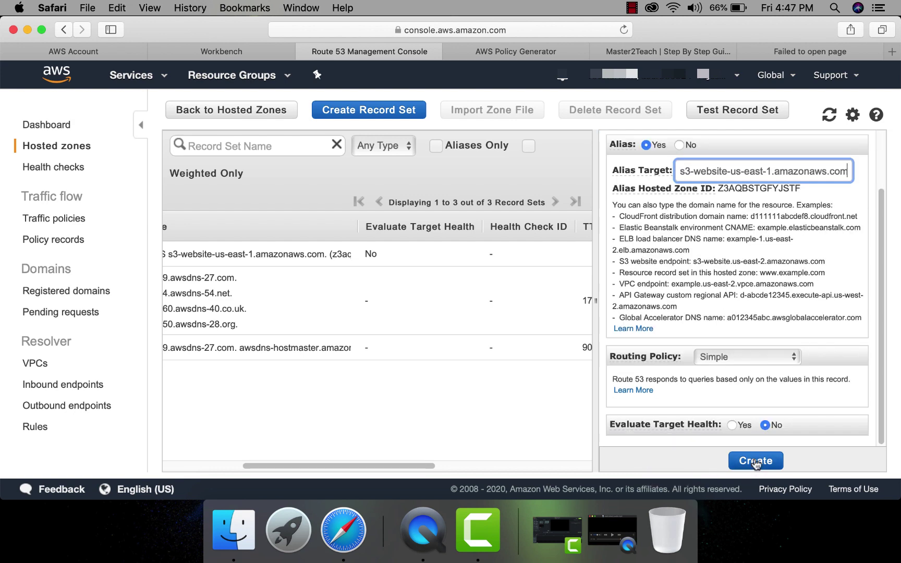
click(756, 461)
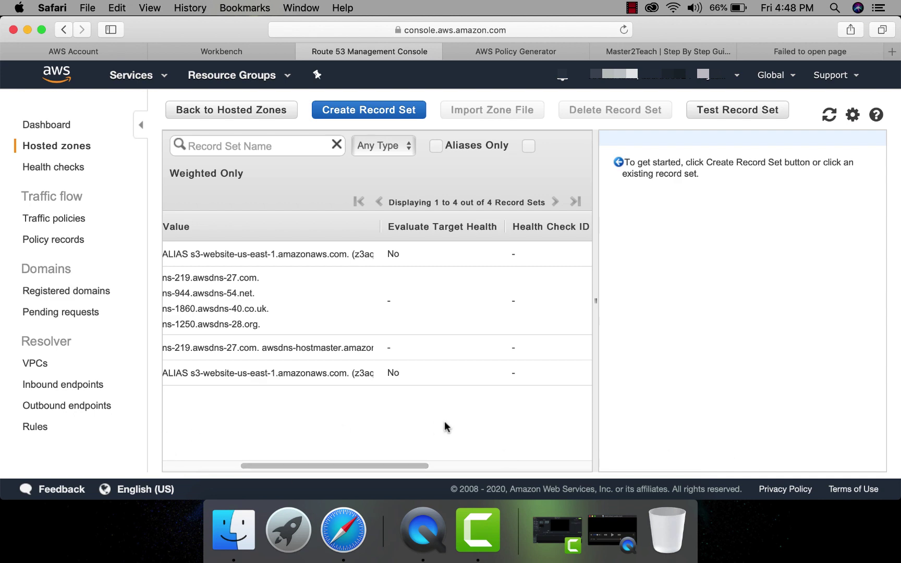
click(815, 52)
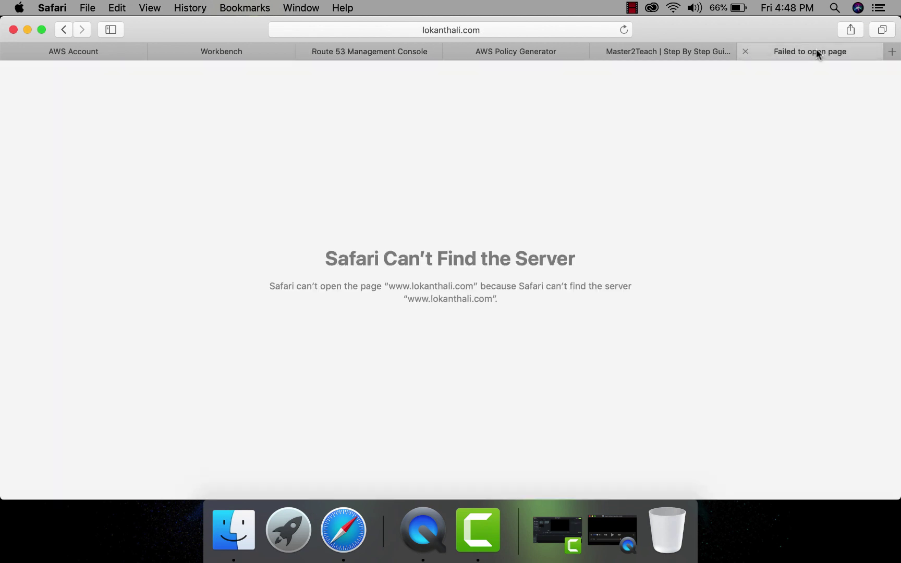
click(495, 30)
click(437, 28)
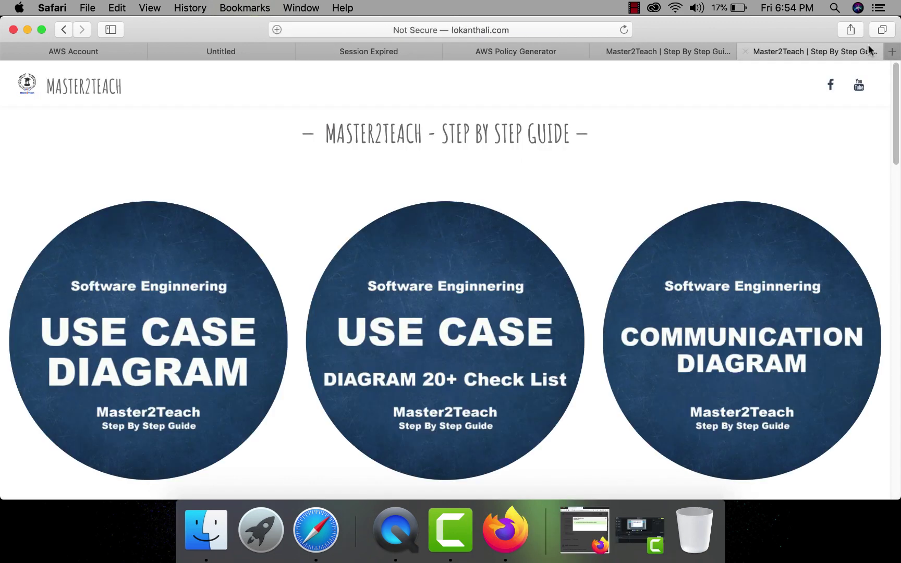
scroll(724, 227, down, 5)
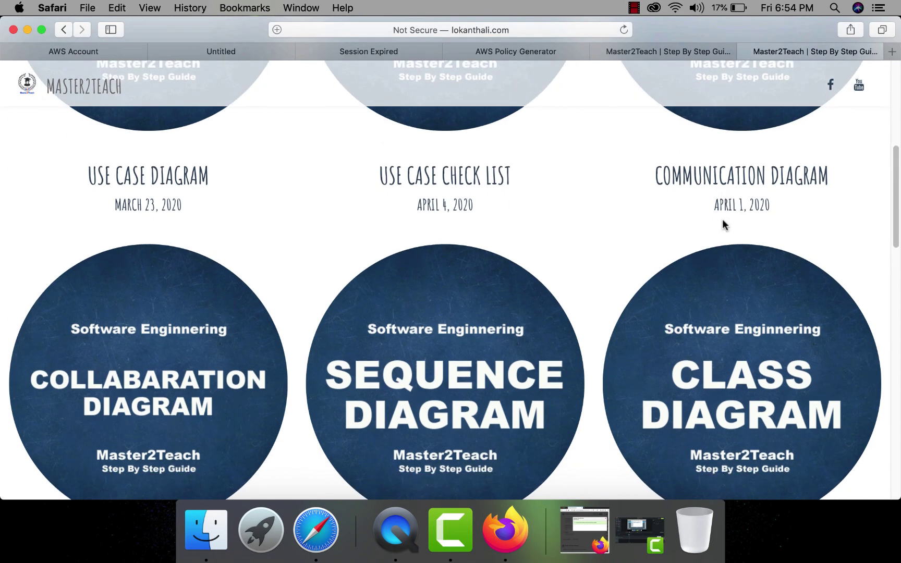
scroll(722, 219, down, 5)
scroll(722, 220, down, 5)
scroll(724, 224, down, 3)
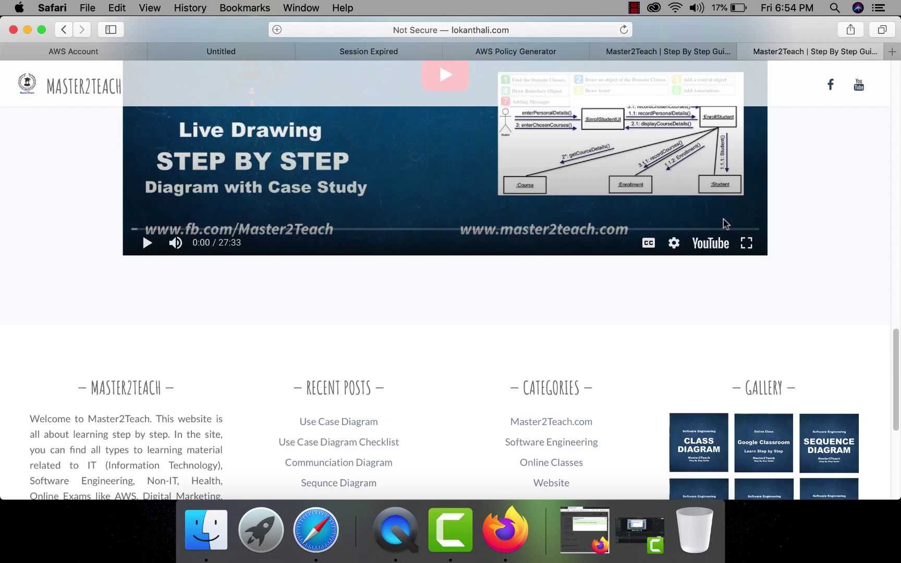
scroll(724, 224, down, 2)
scroll(723, 218, down, 2)
scroll(723, 220, up, 5)
scroll(725, 225, up, 5)
scroll(724, 224, up, 3)
click(433, 31)
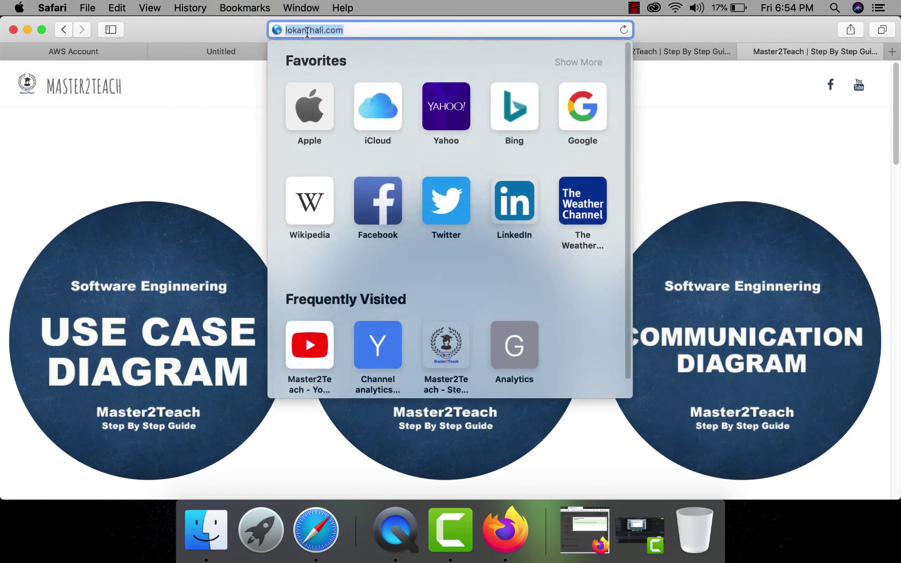
click(300, 30)
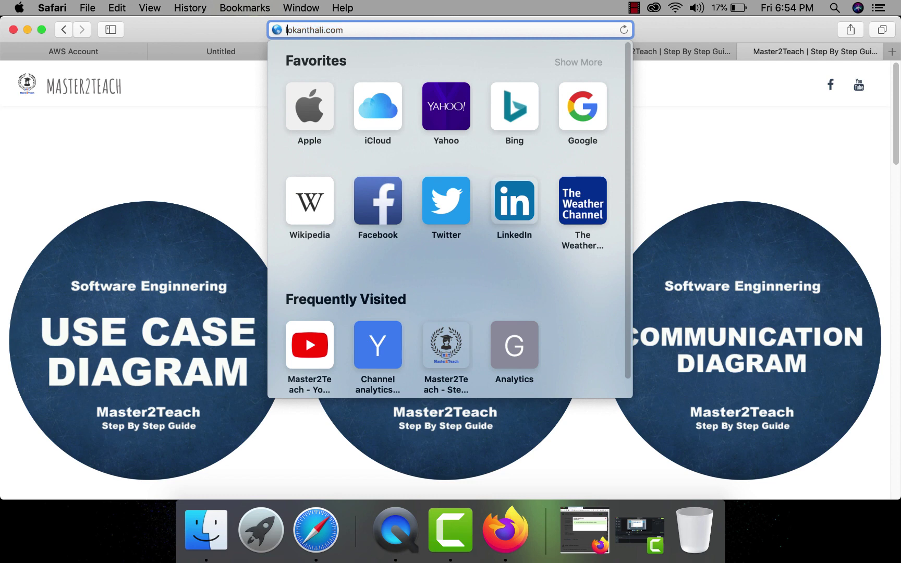
text(www.)
key(Return)
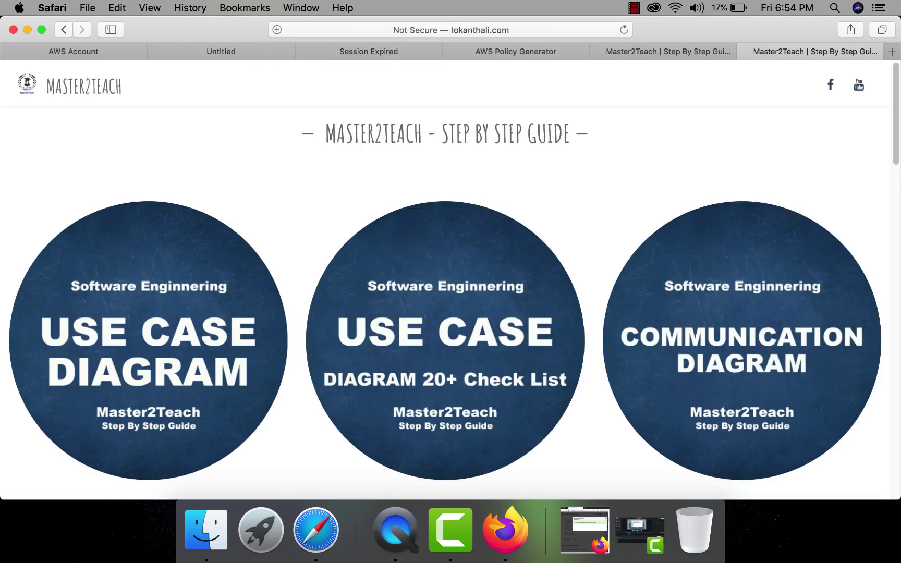
scroll(563, 257, down, 5)
scroll(564, 256, down, 10)
scroll(564, 257, down, 10)
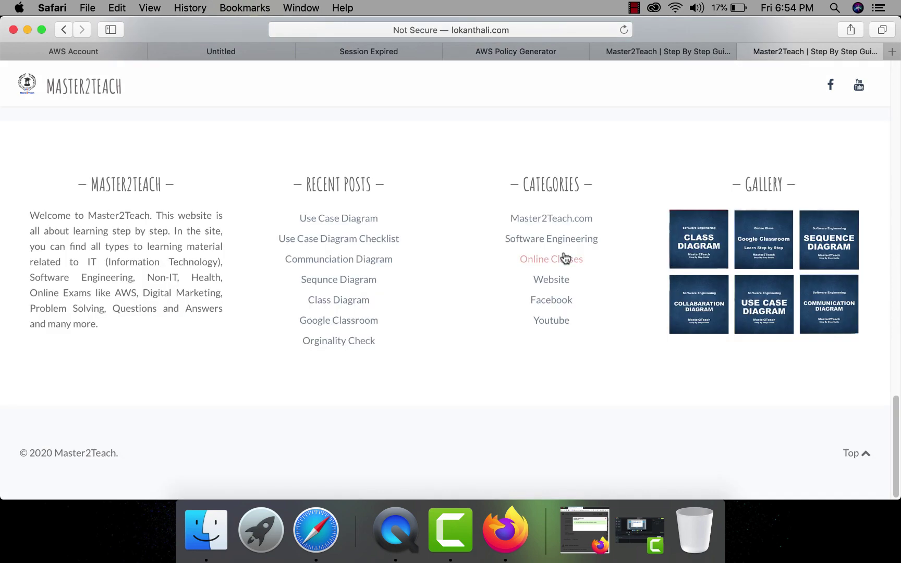
scroll(563, 257, up, 20)
scroll(563, 257, up, 1)
click(421, 29)
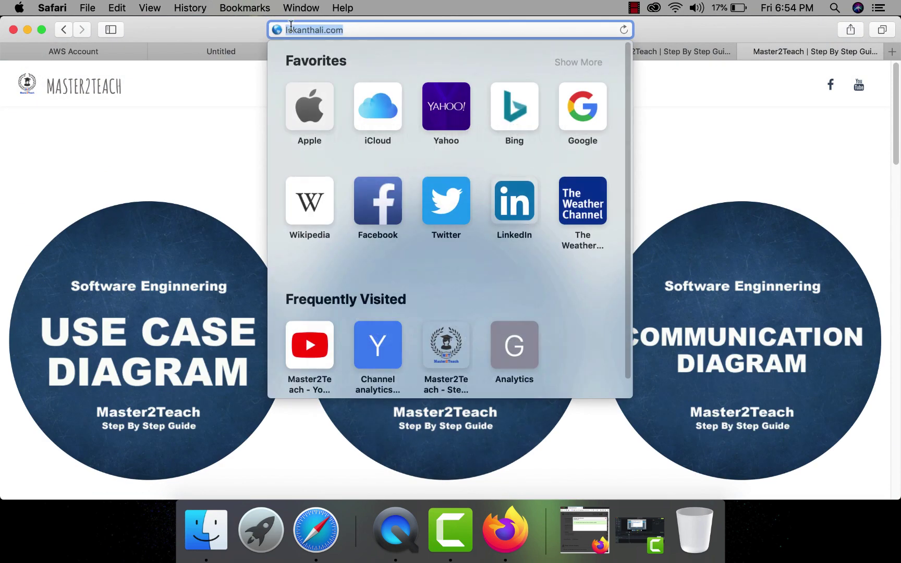
click(305, 27)
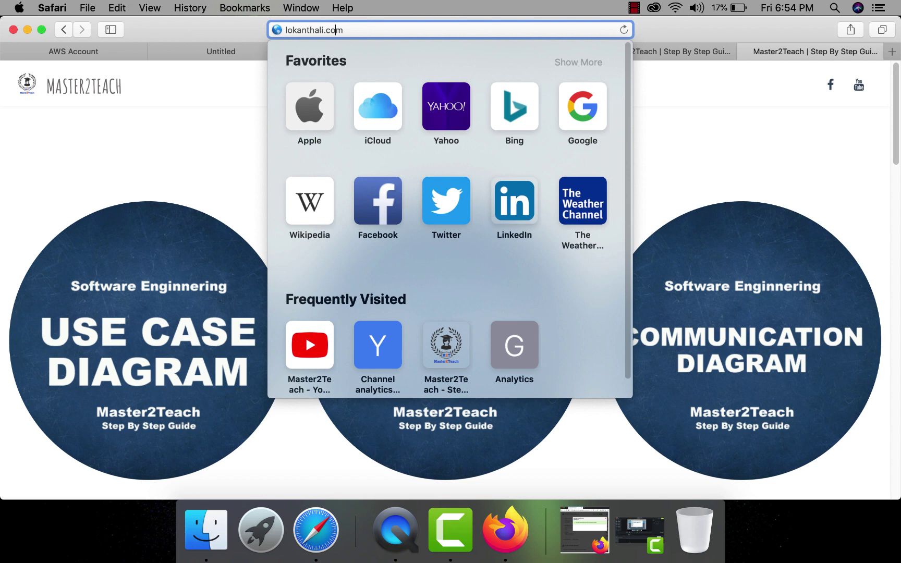
text(w)
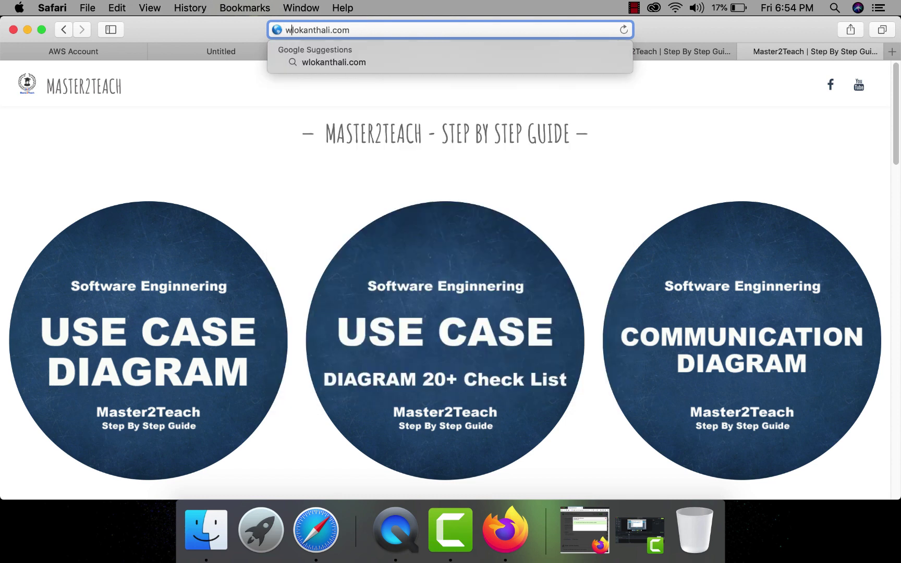
text(ww.)
key(Return)
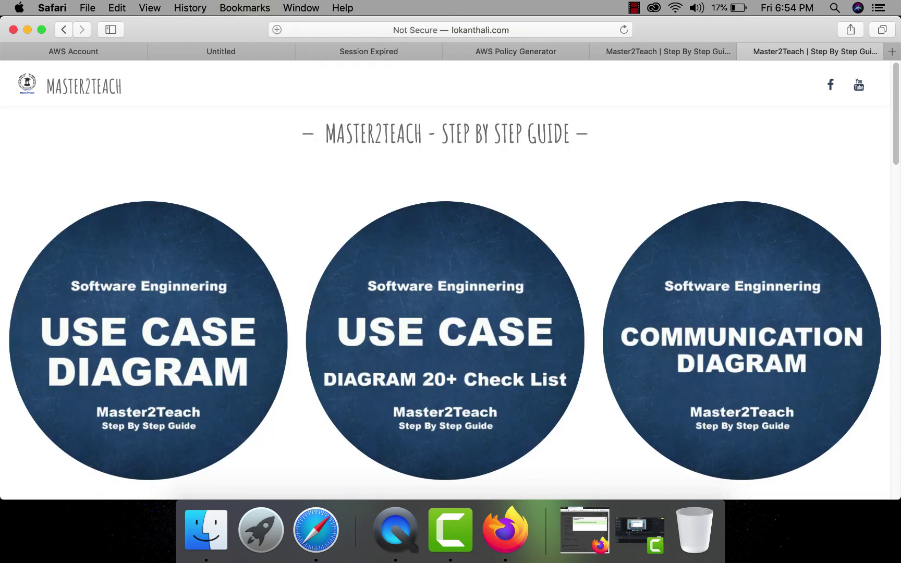
click(363, 32)
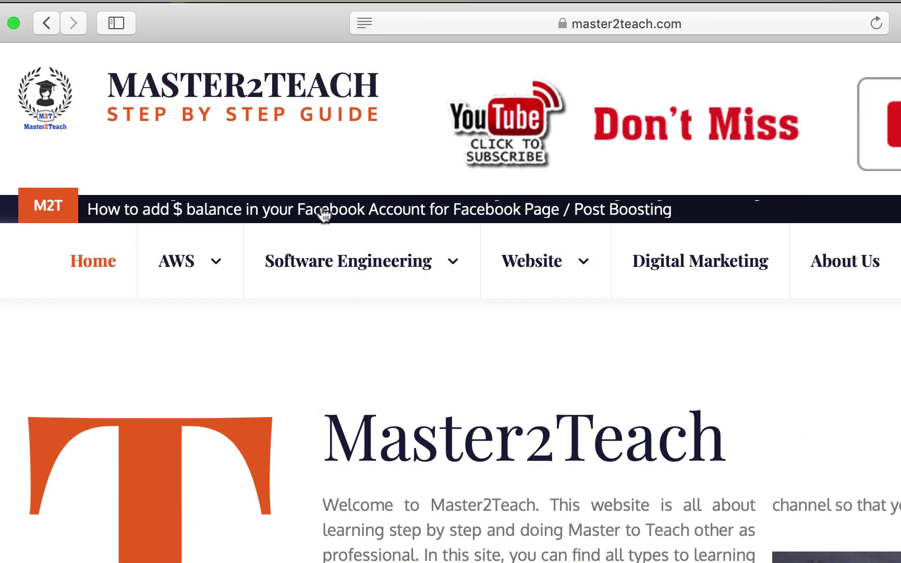
mouse_move(348, 261)
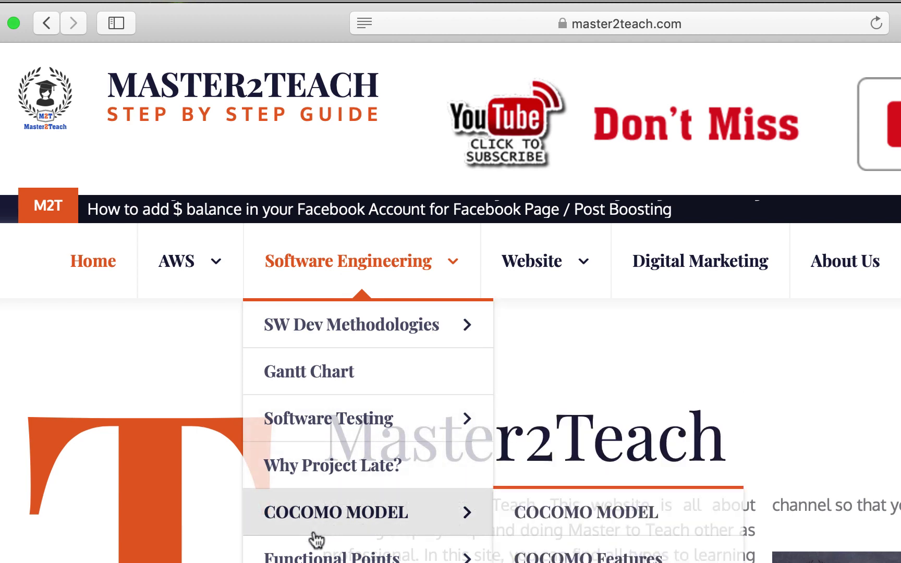
scroll(333, 465, down, 3)
scroll(332, 463, down, 2)
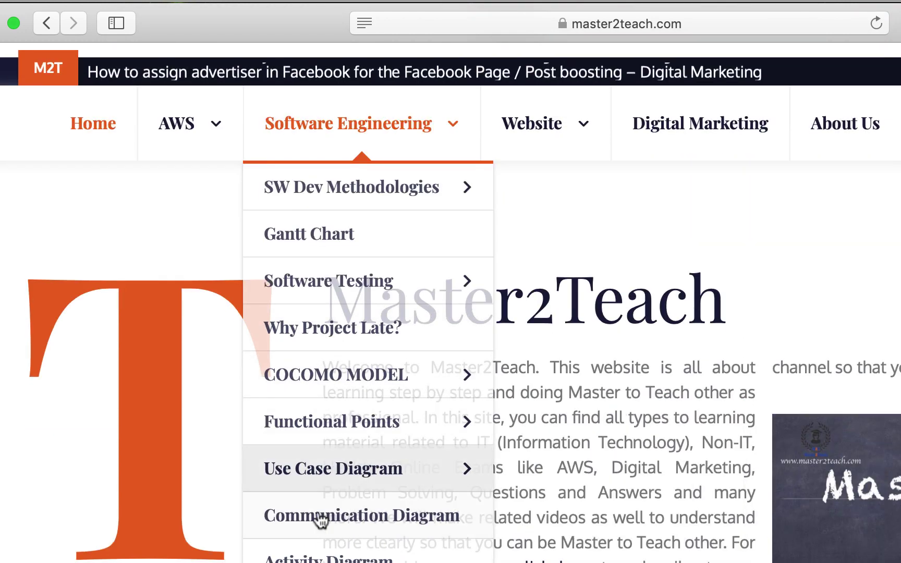